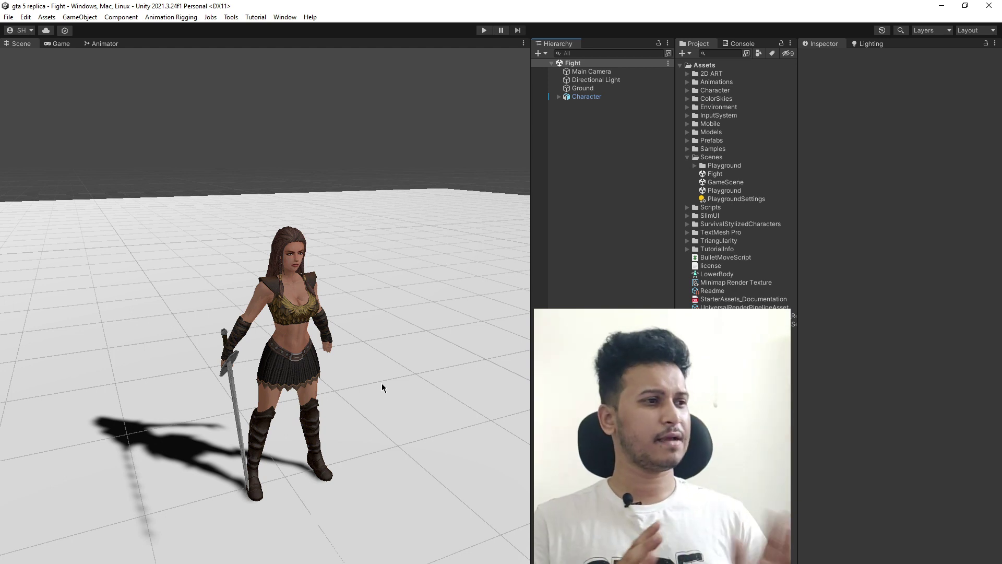
# Step: Select the Character, review its 1HIdle and 1HWalkF states in the Animator graph, then return to Game view
pyautogui.click(584, 88)
pyautogui.click(587, 96)
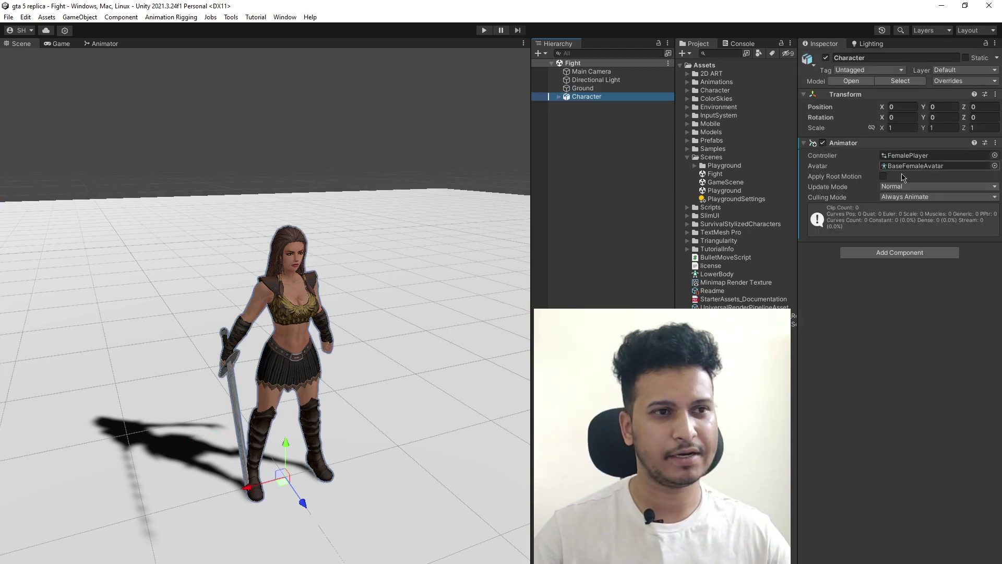
pyautogui.click(104, 44)
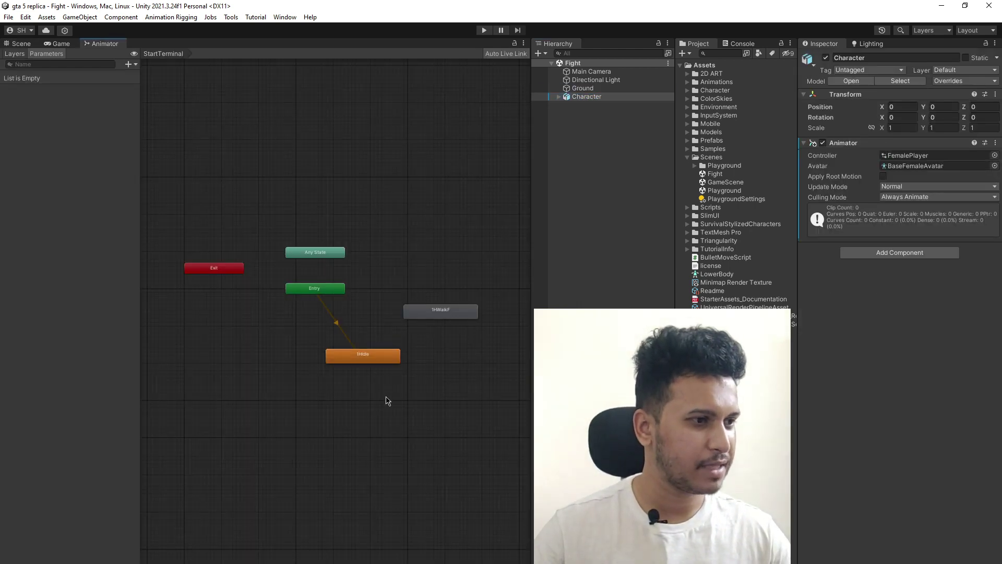
pyautogui.scroll(5, 386, 400)
pyautogui.moveTo(423, 324); pyautogui.dragTo(421, 292, button='middle')
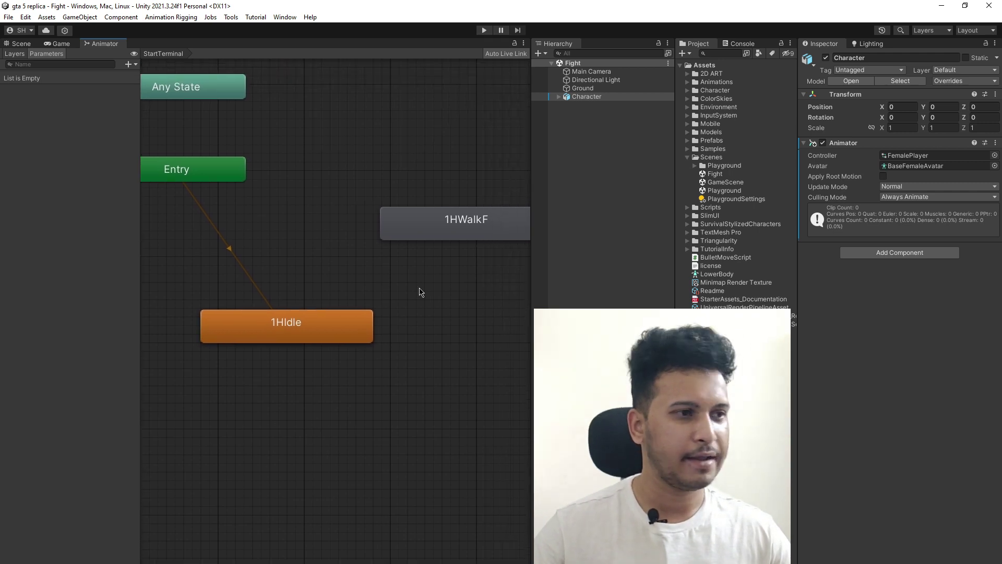
pyautogui.scroll(-5, 407, 283)
pyautogui.click(62, 43)
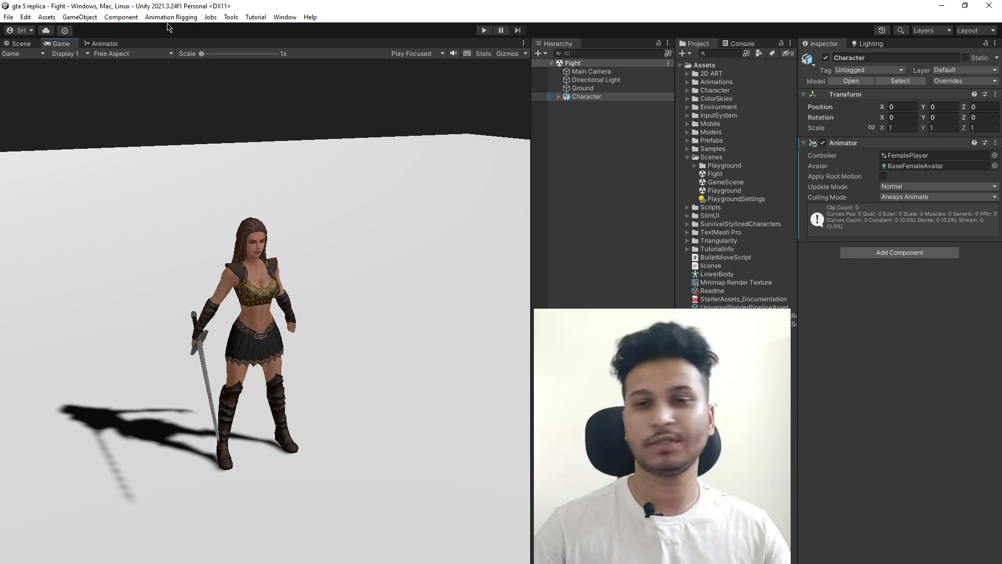
pyautogui.click(284, 18)
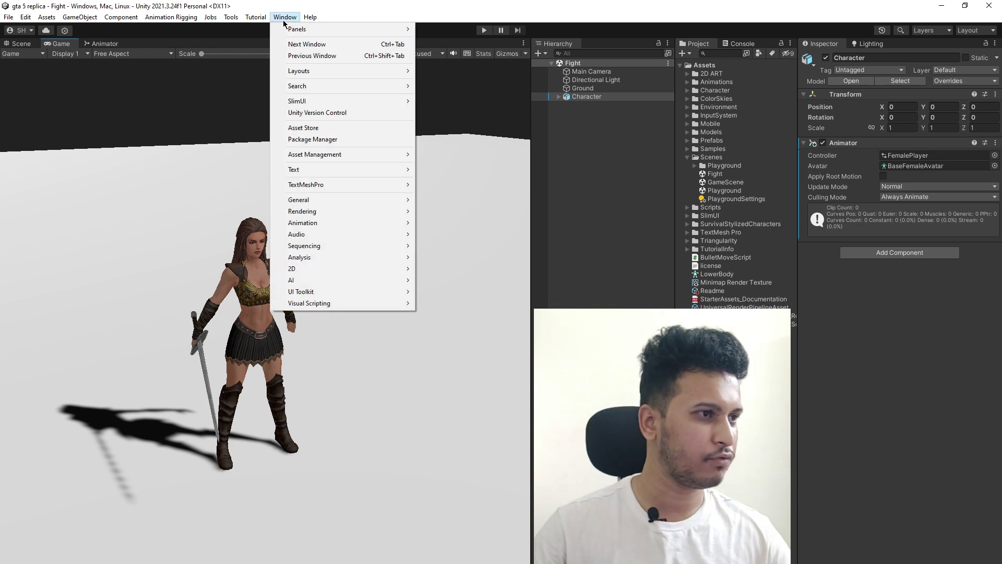
pyautogui.click(318, 139)
pyautogui.write('animation')
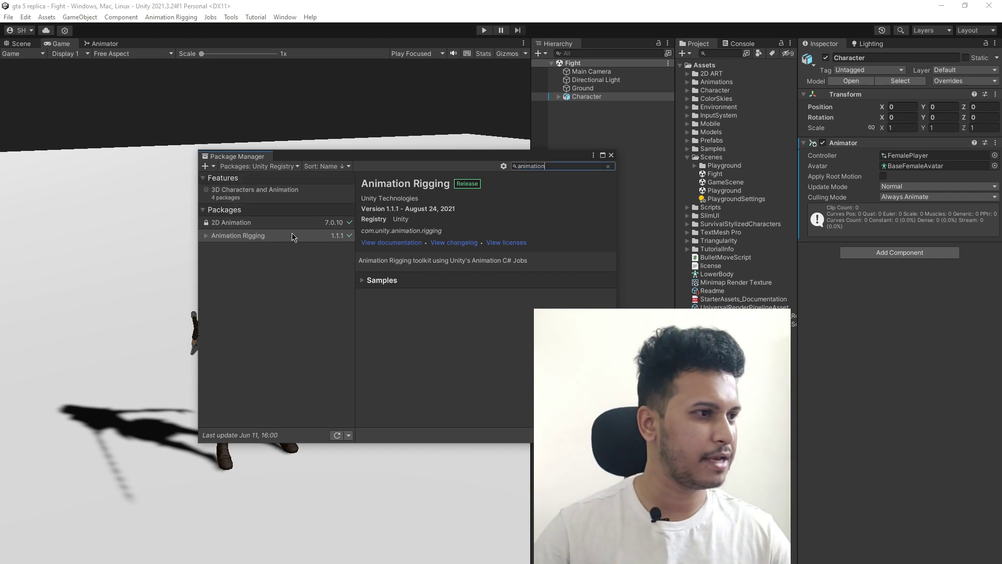
pyautogui.click(257, 240)
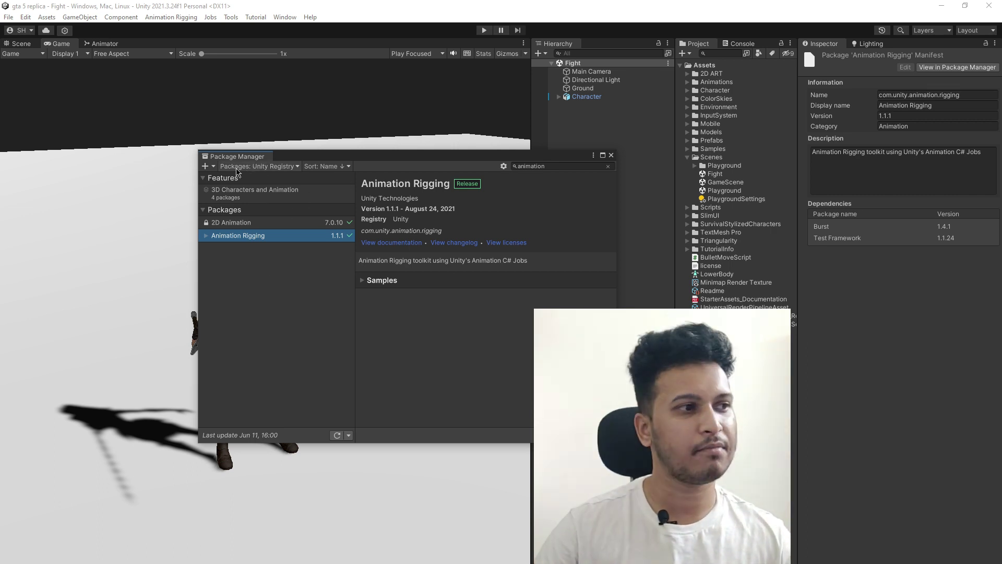
pyautogui.click(287, 166)
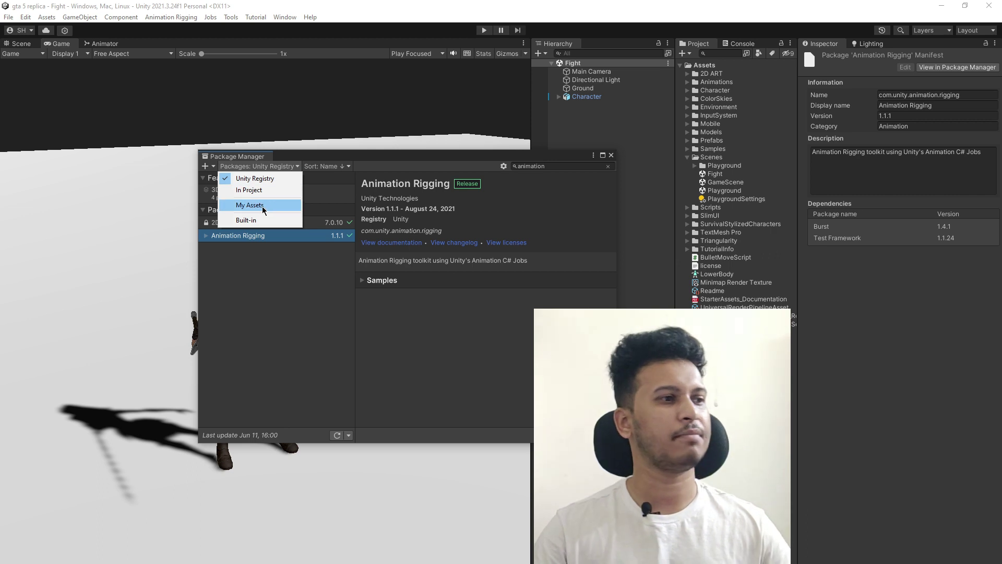
pyautogui.click(272, 179)
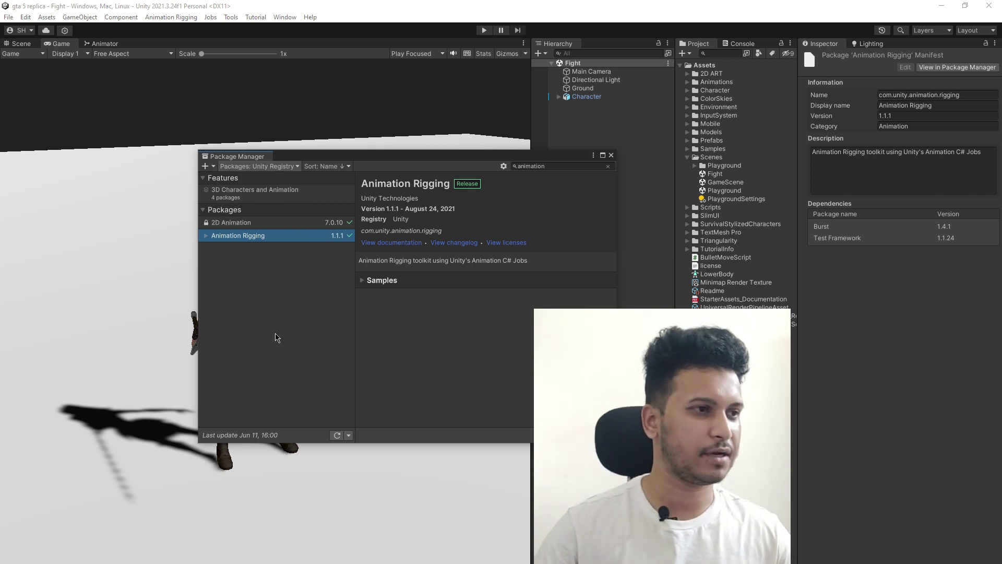
pyautogui.click(610, 156)
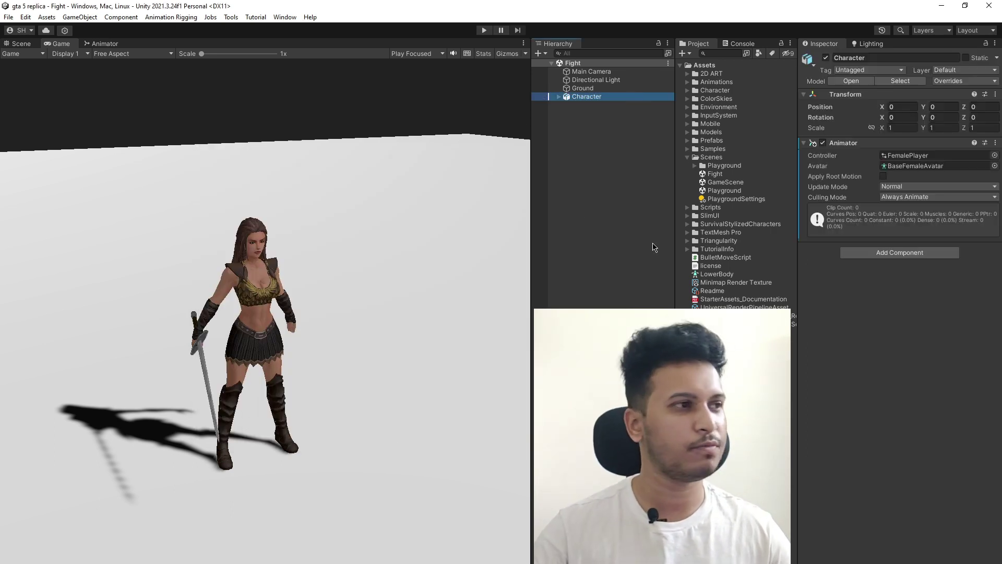
# Step: Add a Bone Renderer to the Character via Animation Rigging and collapse the Animator component
pyautogui.click(171, 18)
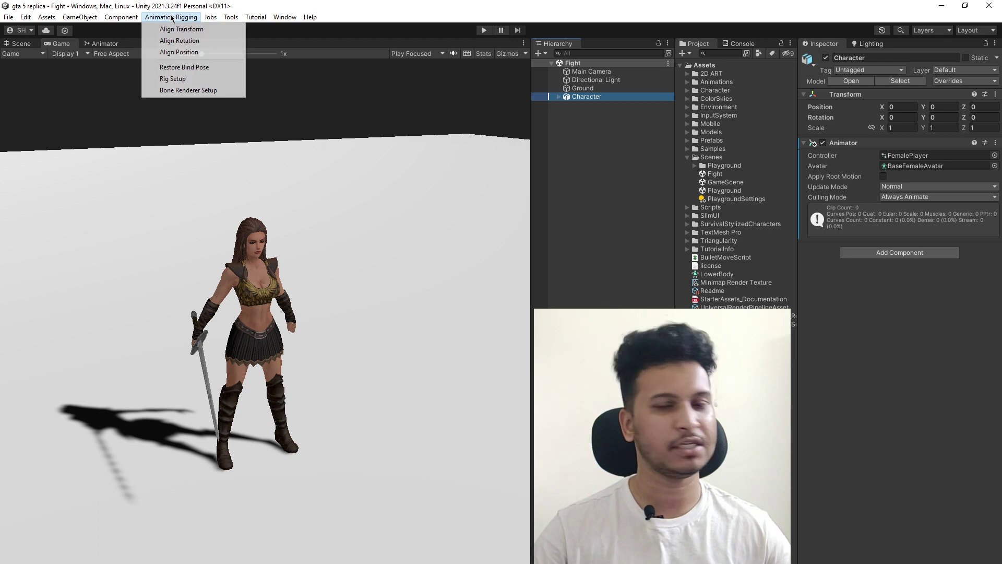
pyautogui.click(197, 91)
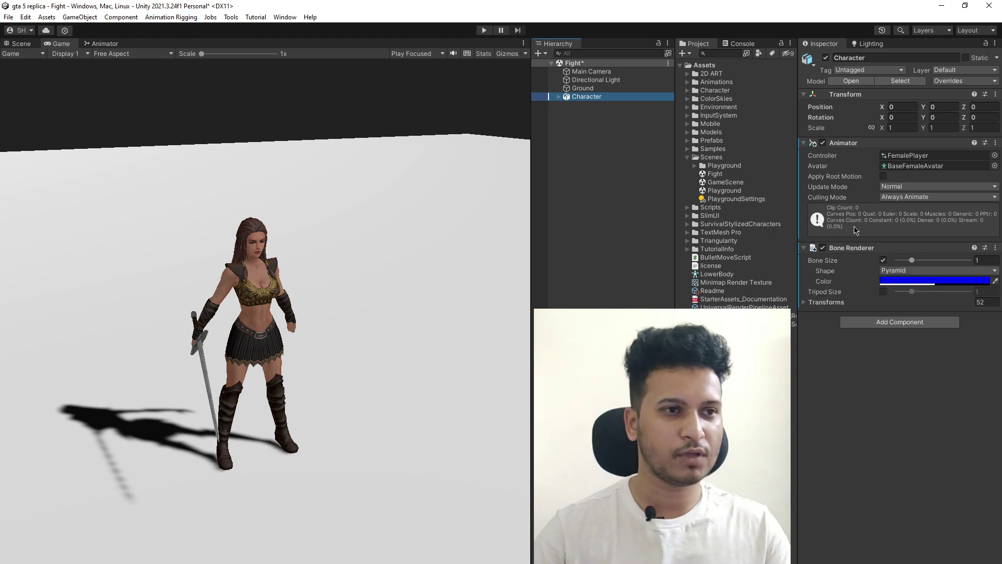
pyautogui.click(813, 145)
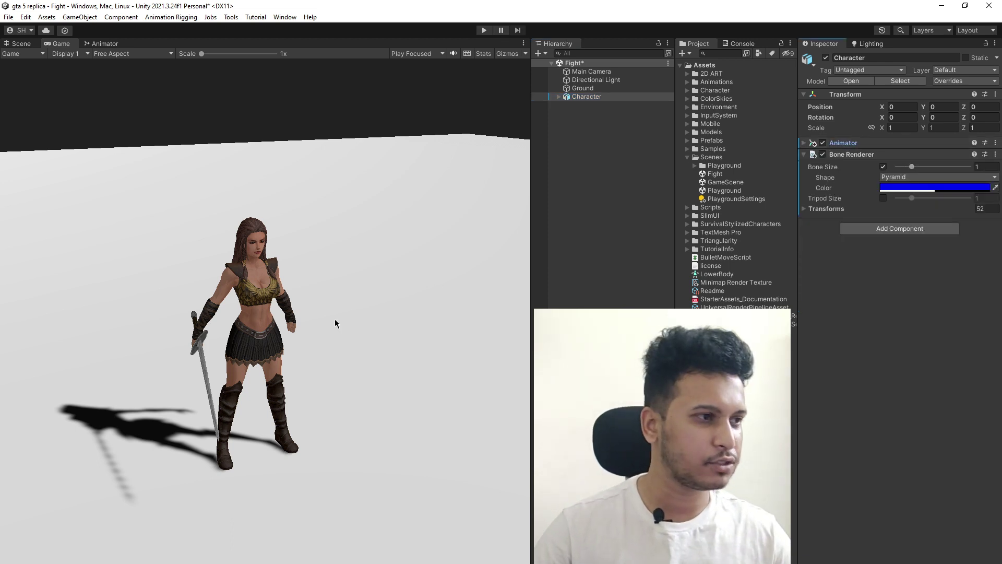
# Step: Show the Scene view to see the skeleton drawn as blue pyramid bones
pyautogui.scroll(1, 266, 373)
pyautogui.click(8, 46)
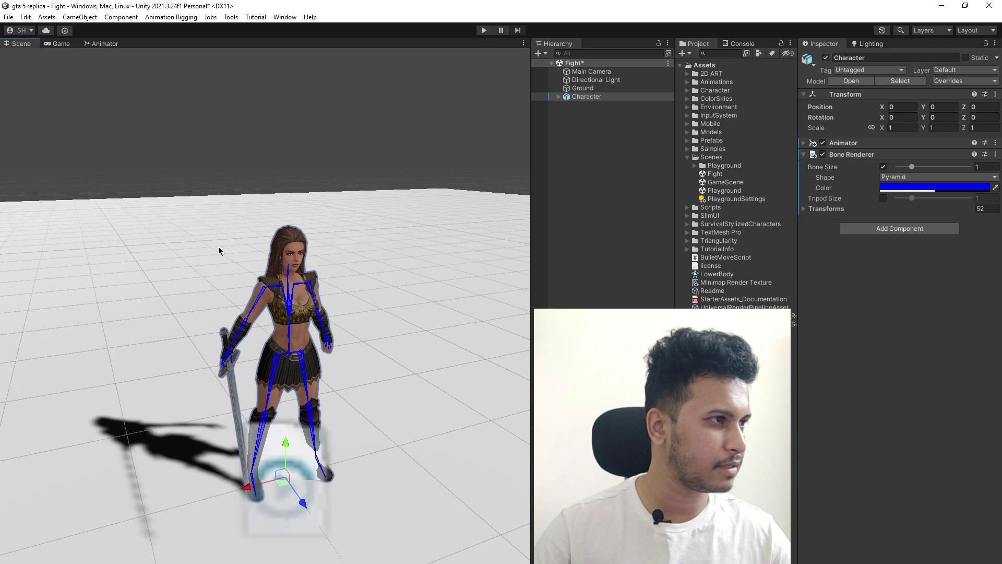
pyautogui.click(61, 44)
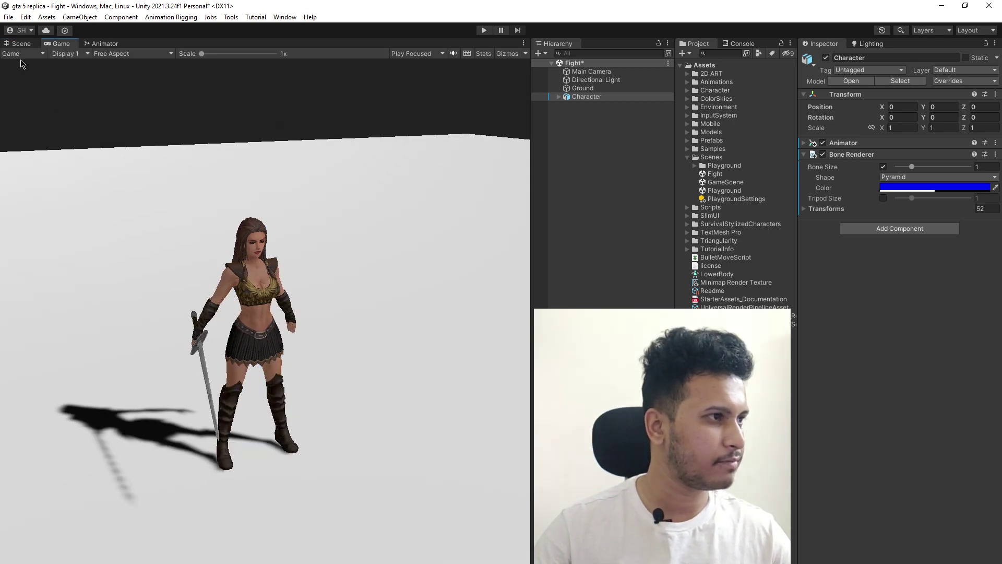
pyautogui.click(21, 44)
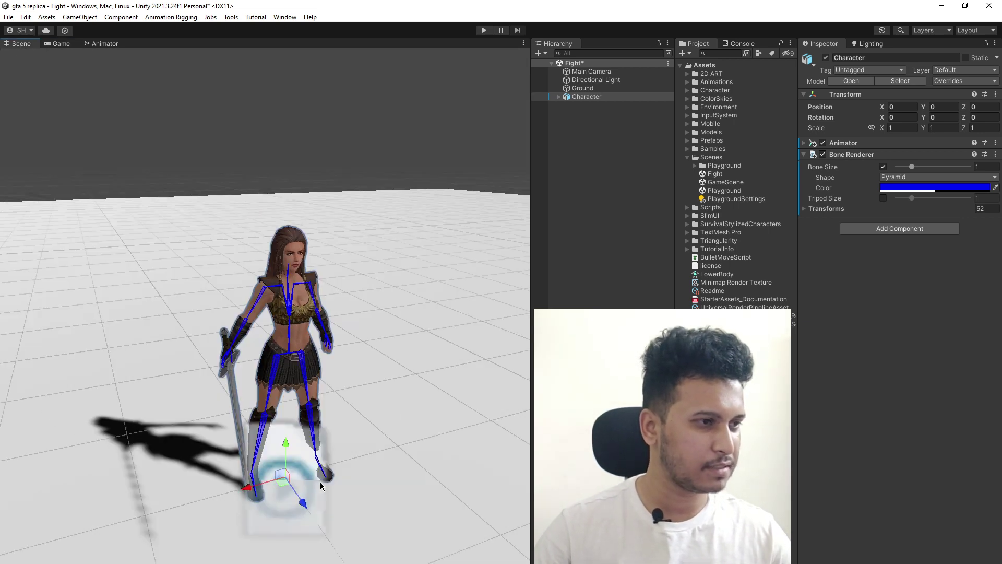
pyautogui.scroll(5, 278, 325)
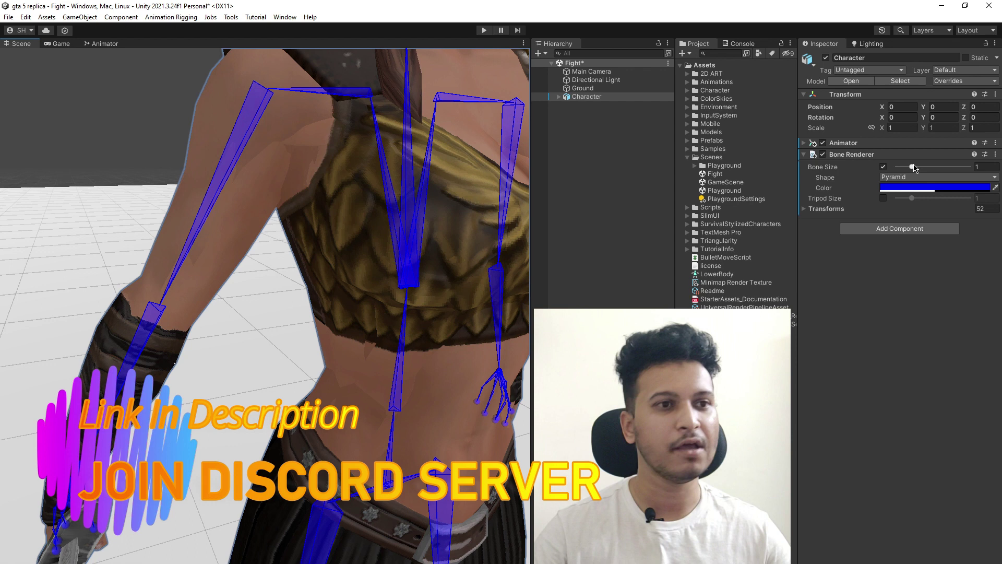
# Step: Adjust the Bone Renderer's Bone Size, settling on 1
pyautogui.moveTo(916, 167)
pyautogui.mouseDown()
pyautogui.moveTo(936, 167)
pyautogui.moveTo(906, 167)
pyautogui.mouseUp()
pyautogui.scroll(-5, 398, 317)
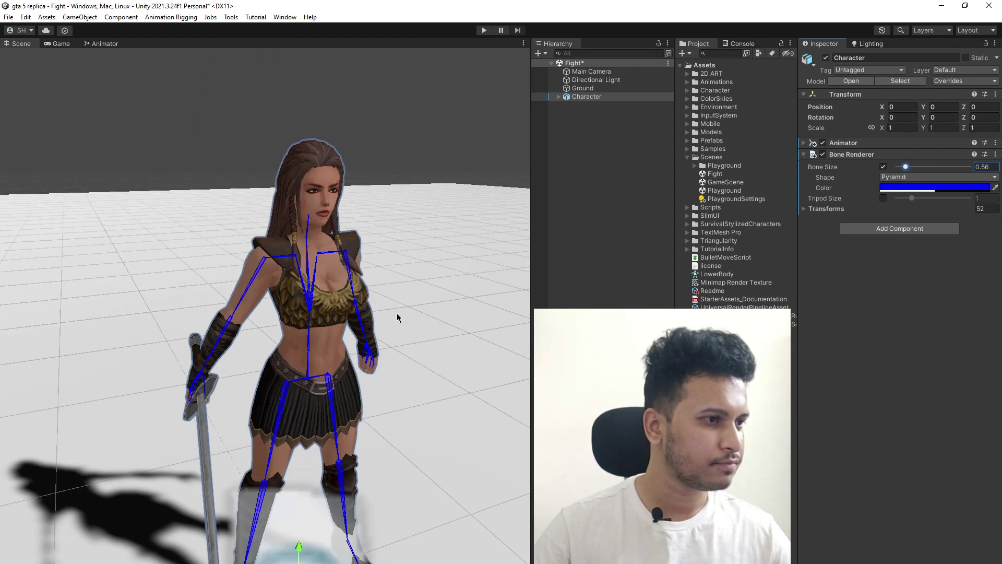
pyautogui.keyDown('alt'); pyautogui.moveTo(369, 348); pyautogui.dragTo(362, 350); pyautogui.keyUp('alt')
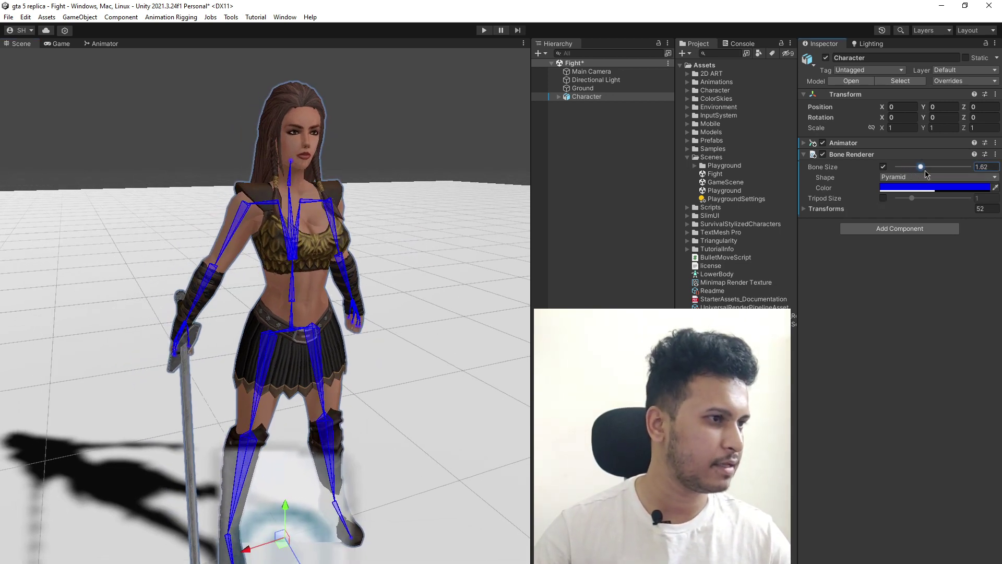
pyautogui.moveTo(920, 168); pyautogui.dragTo(905, 167)
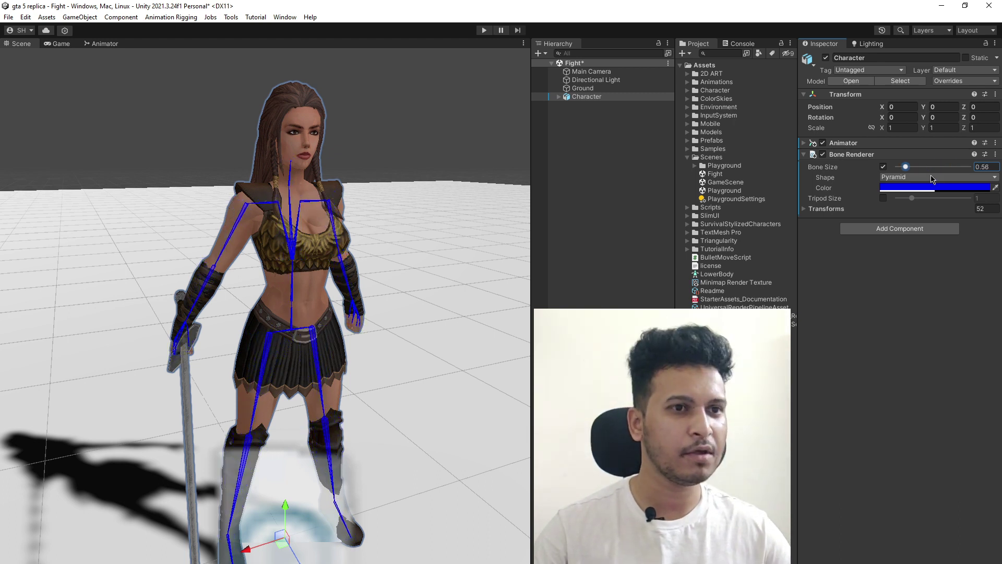
pyautogui.write('1')
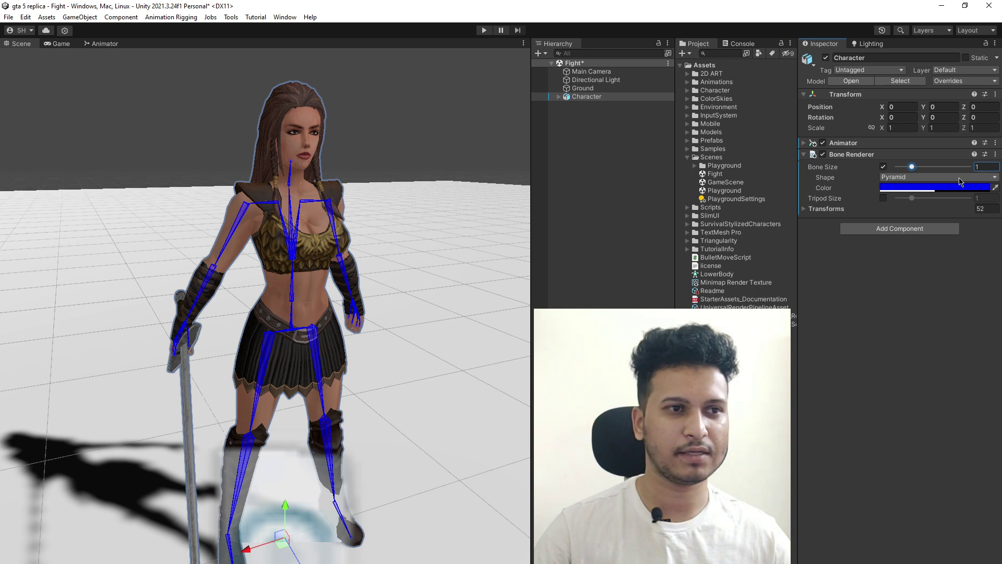
# Step: Try Line and Box bone shapes, return to Pyramid, then pull the R Forearm bone out of pose
pyautogui.click(939, 180)
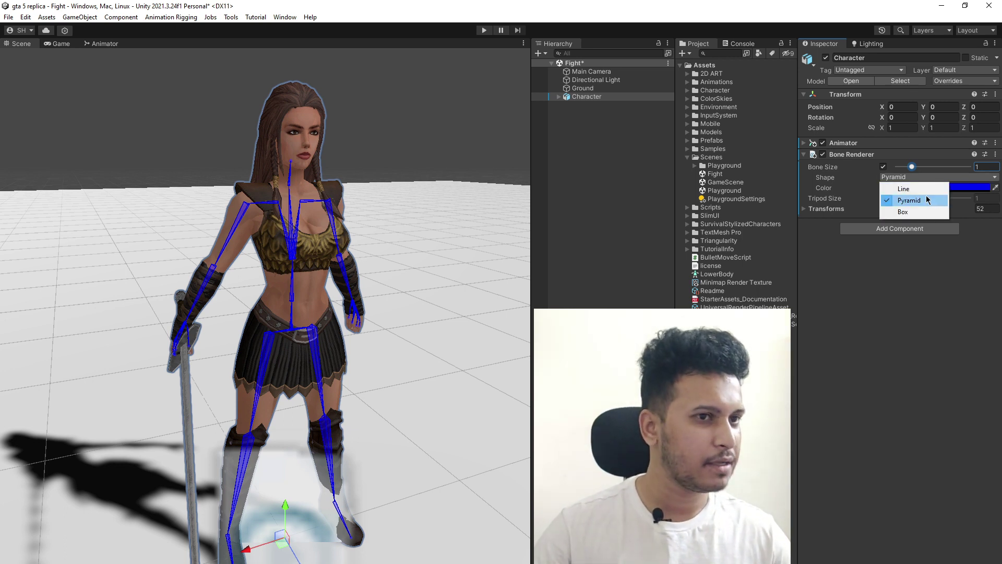
pyautogui.click(904, 189)
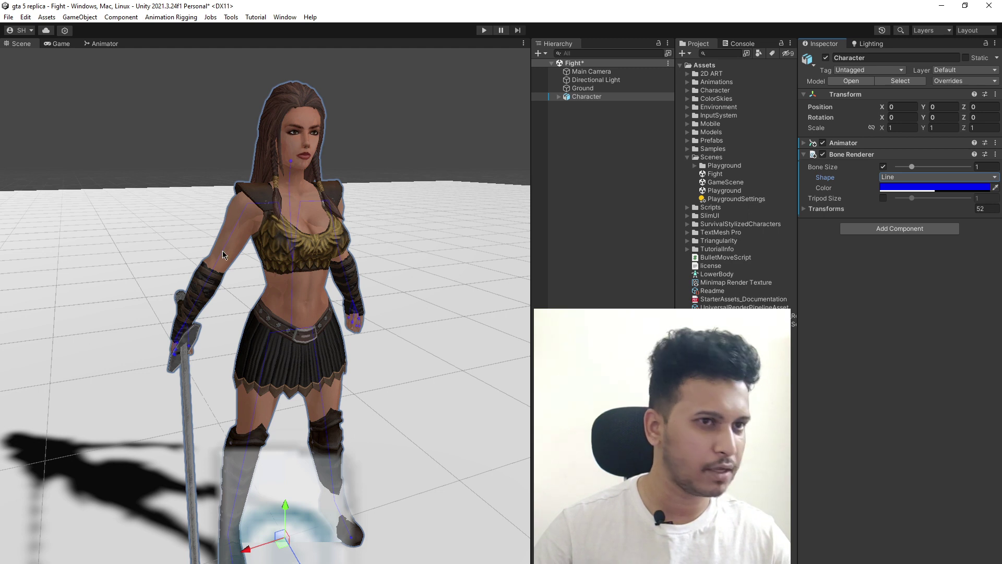
pyautogui.click(914, 178)
pyautogui.click(903, 211)
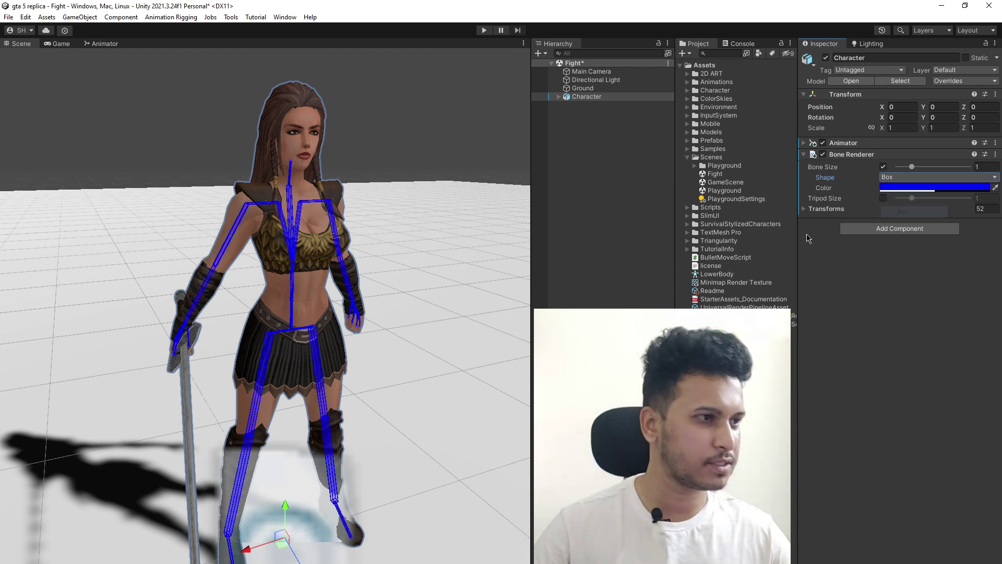
pyautogui.click(914, 177)
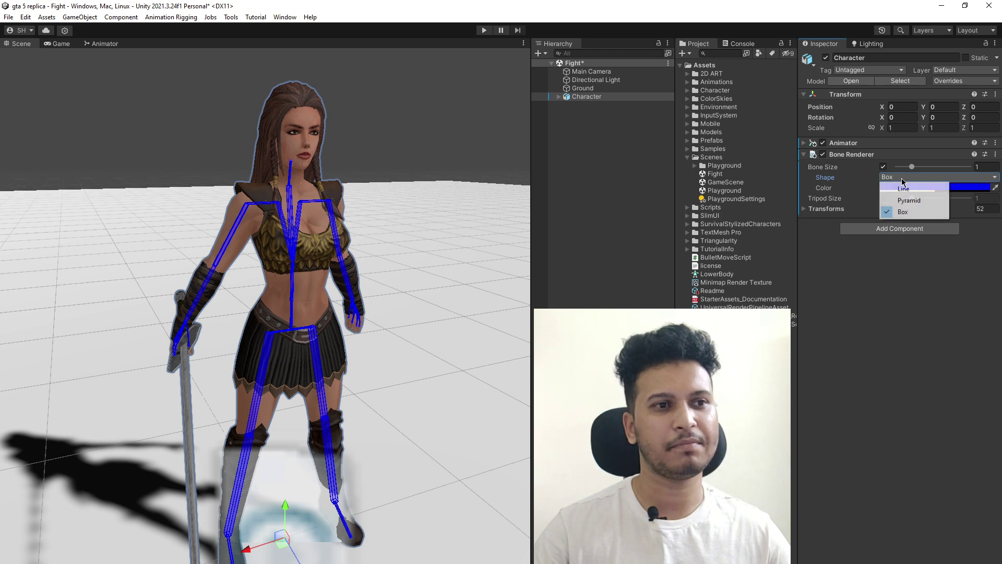
pyautogui.click(901, 200)
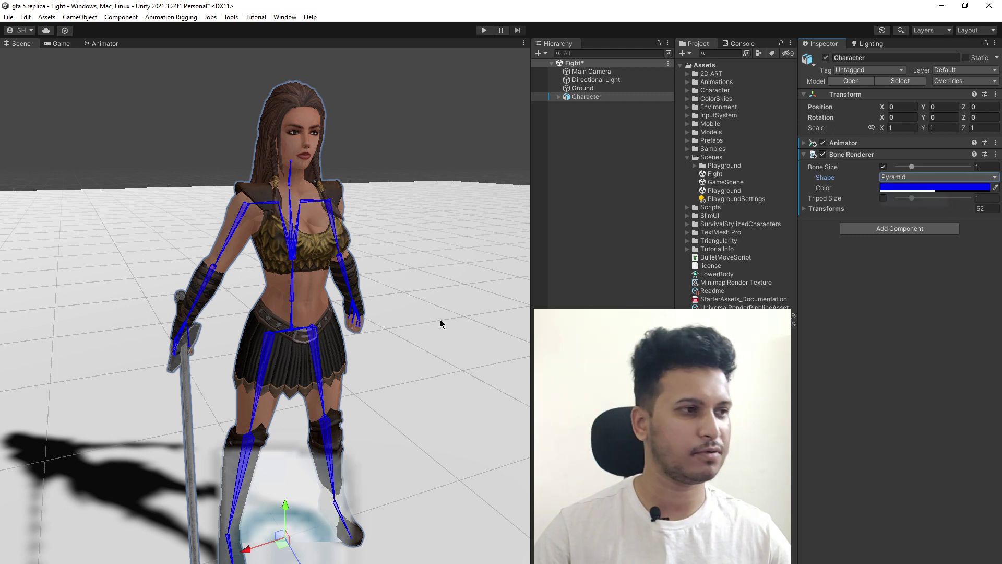
pyautogui.click(216, 271)
pyautogui.moveTo(225, 279)
pyautogui.mouseDown()
pyautogui.moveTo(140, 258)
pyautogui.moveTo(259, 298)
pyautogui.mouseUp()
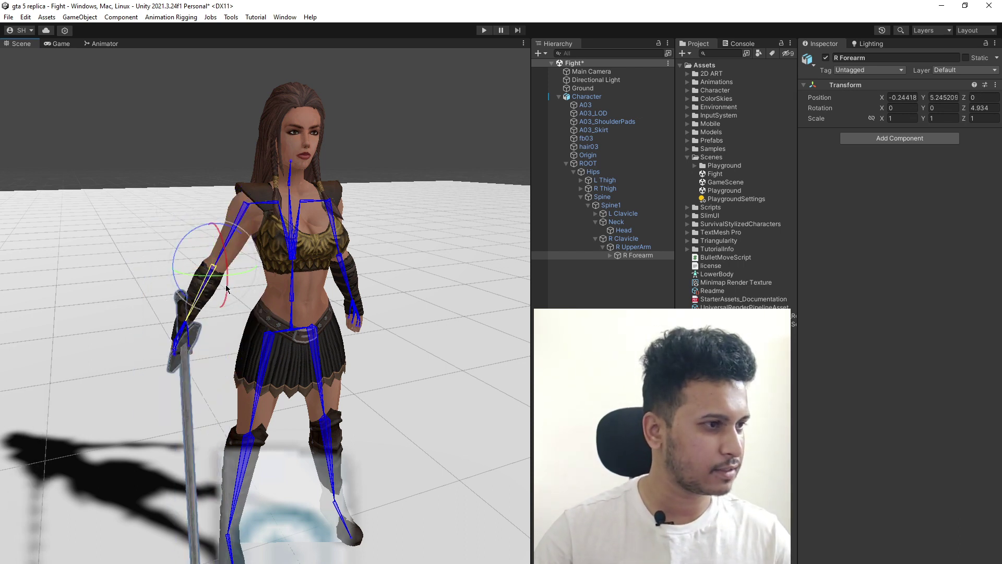
# Step: Test-rotate the right forearm, undo the change, and fold the ROOT hierarchy
pyautogui.moveTo(228, 289); pyautogui.dragTo(384, 281)
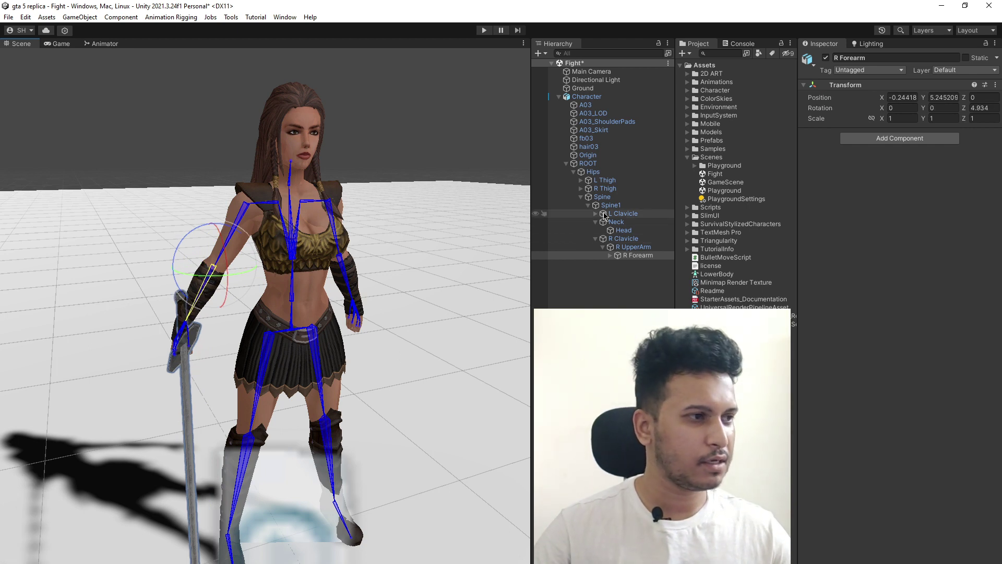
pyautogui.hotkey('ctrl', 'z')
pyautogui.click(567, 164)
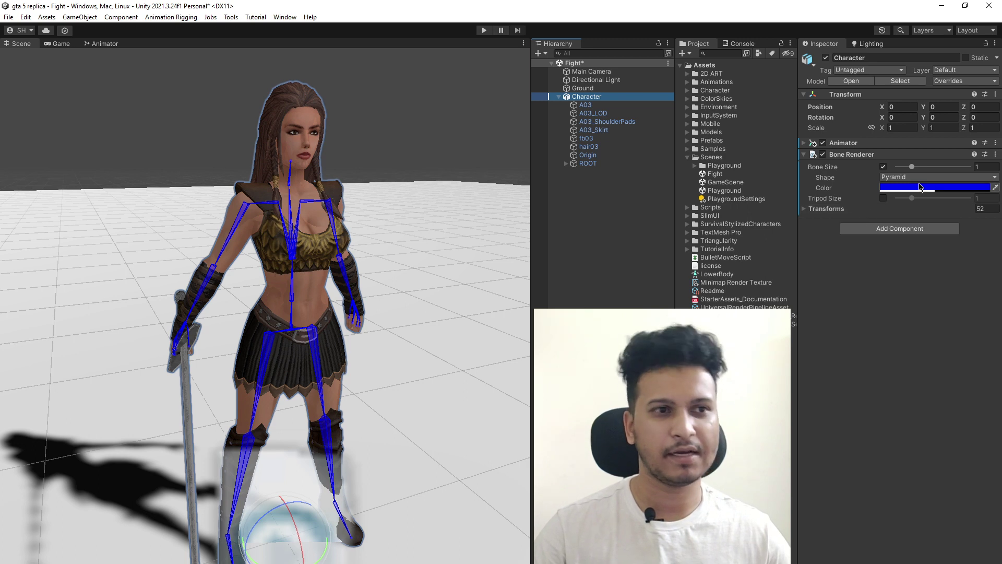
# Step: Check the Bone Renderer's transform list, fold it away, and save the Fight scene
pyautogui.click(827, 209)
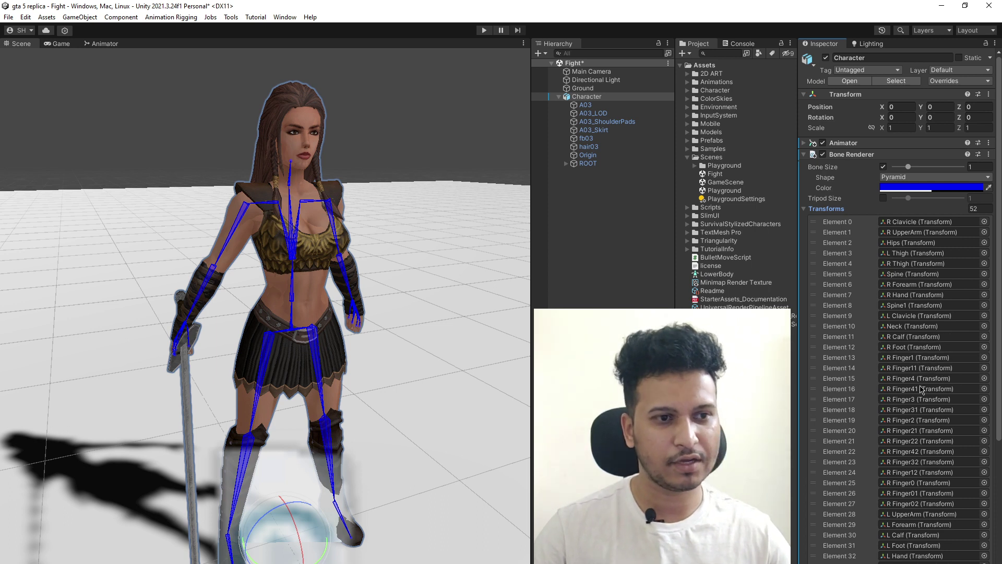
pyautogui.click(827, 208)
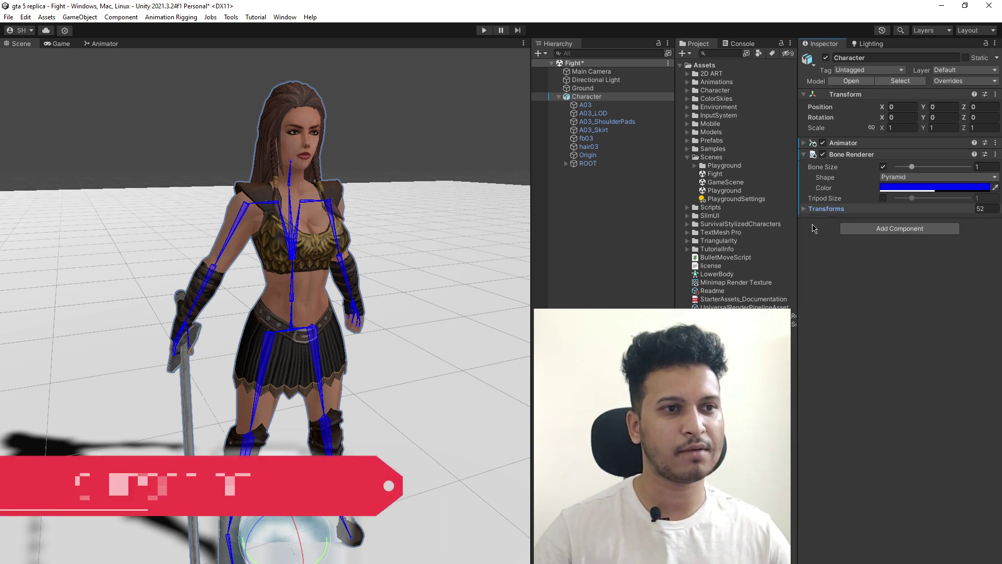
pyautogui.hotkey('ctrl', 's')
pyautogui.scroll(-2, 392, 305)
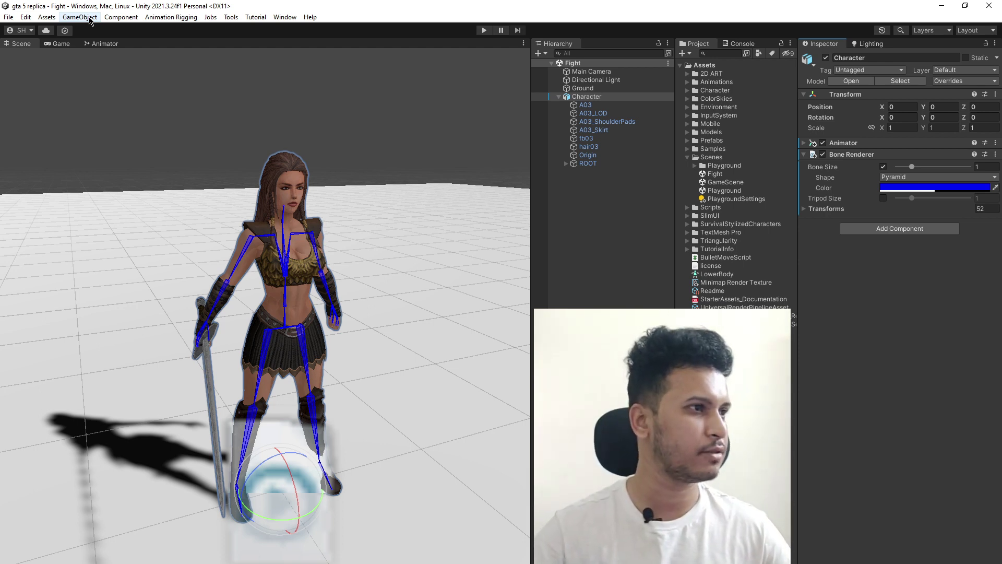
# Step: Run Animation Rigging > Rig Setup on the Character to add a Rig Builder and Rig 1
pyautogui.click(169, 17)
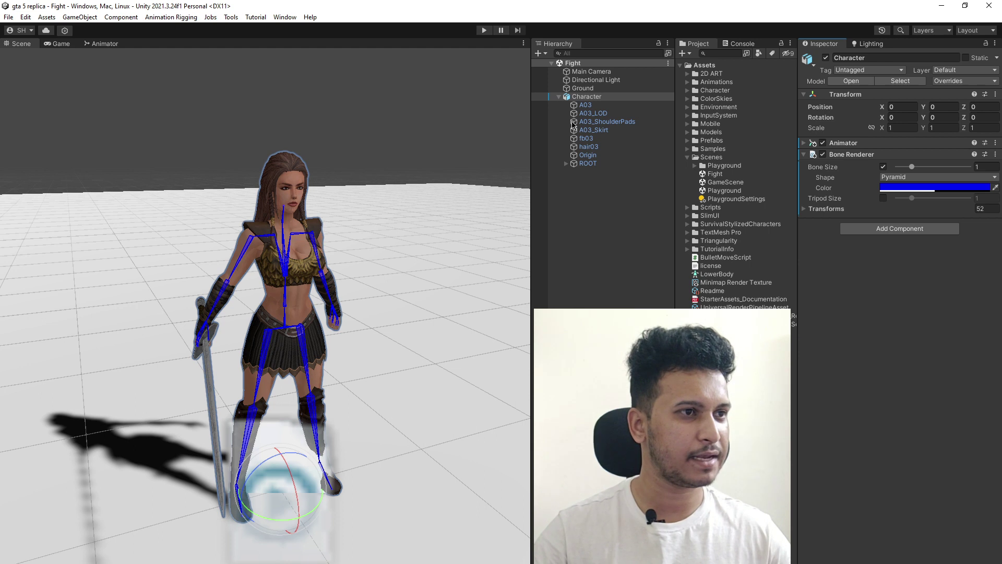
pyautogui.click(598, 97)
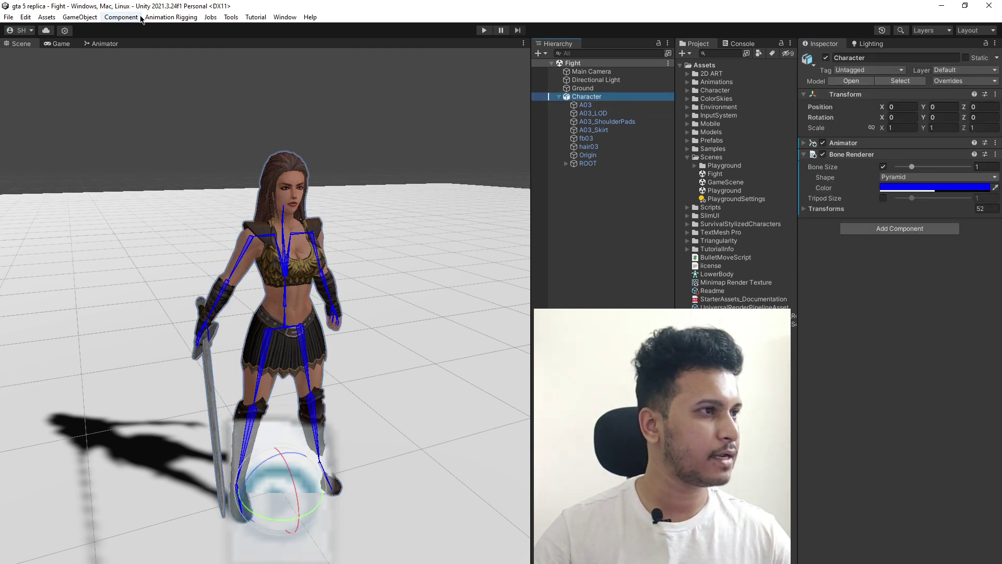
pyautogui.click(156, 18)
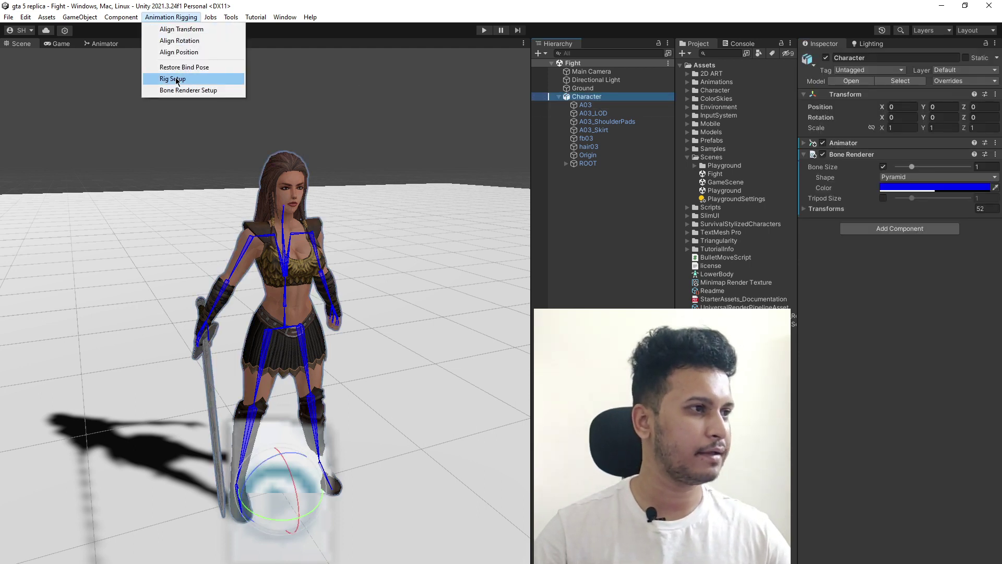
pyautogui.click(195, 79)
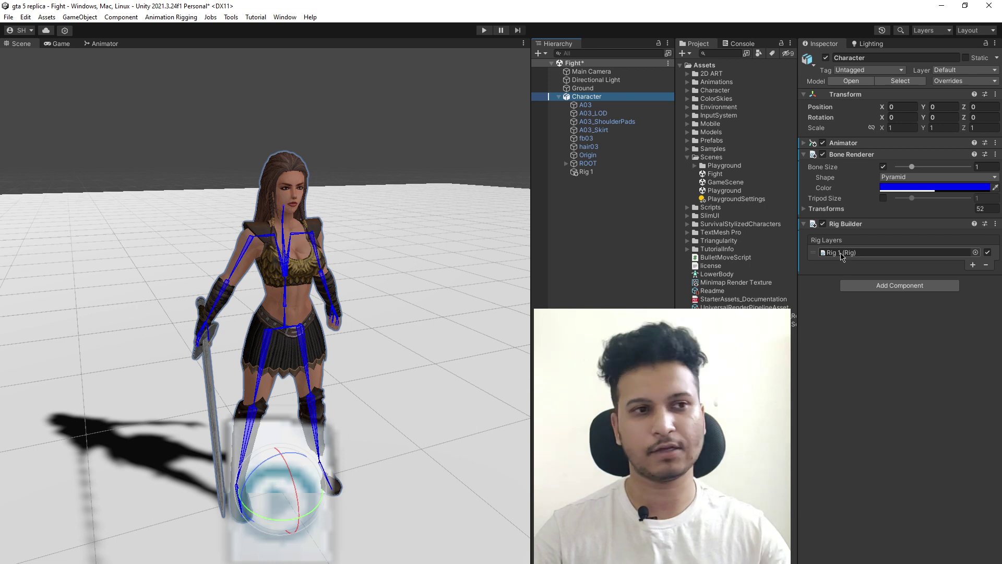
# Step: Select Rig 1 and inspect its Rig component weight
pyautogui.click(841, 254)
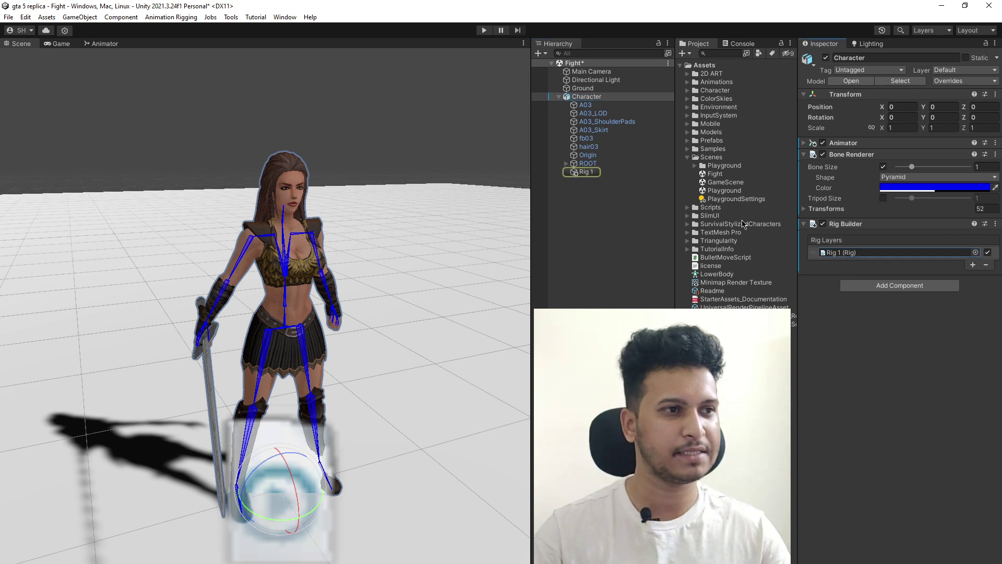
pyautogui.click(590, 175)
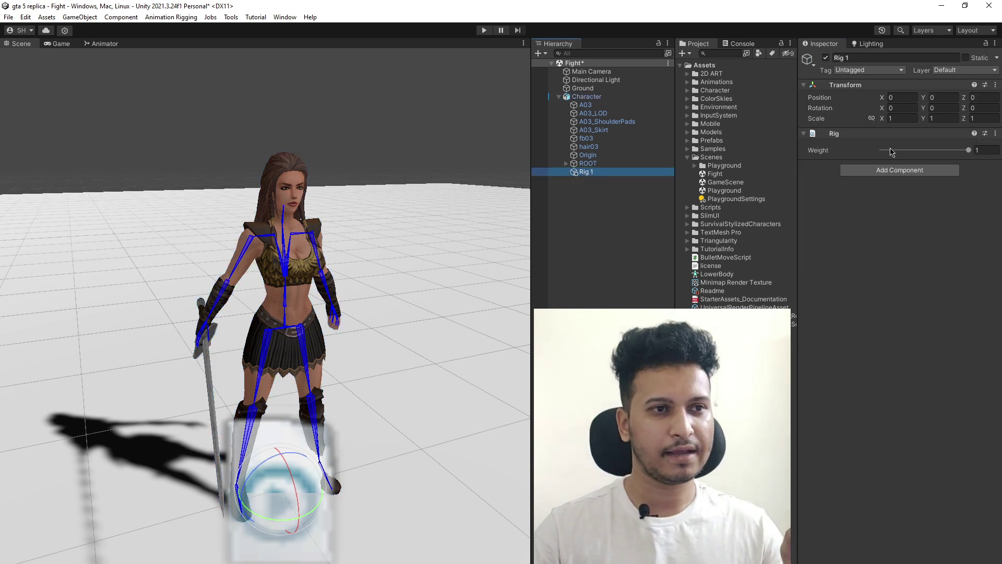
pyautogui.moveTo(969, 151); pyautogui.dragTo(962, 155)
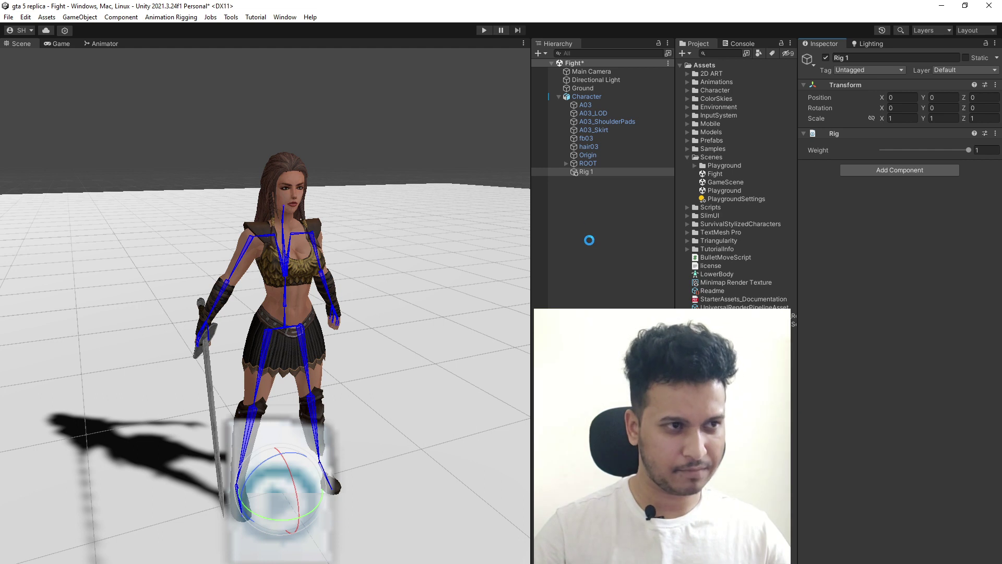
# Step: Create an empty child under Rig 1 named HeadAim and select it
pyautogui.rightClick(587, 176)
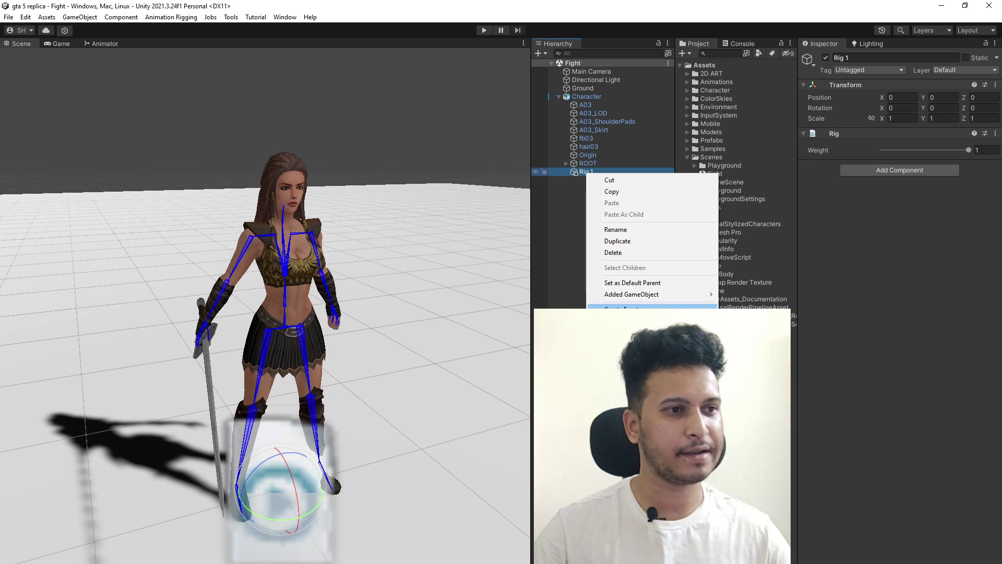
pyautogui.click(624, 308)
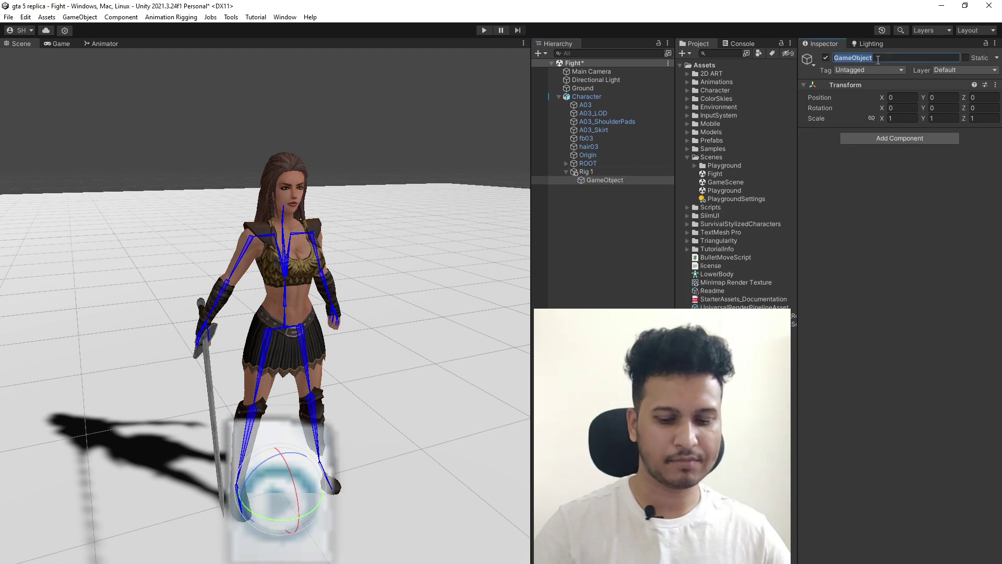
pyautogui.write('HeadAi')
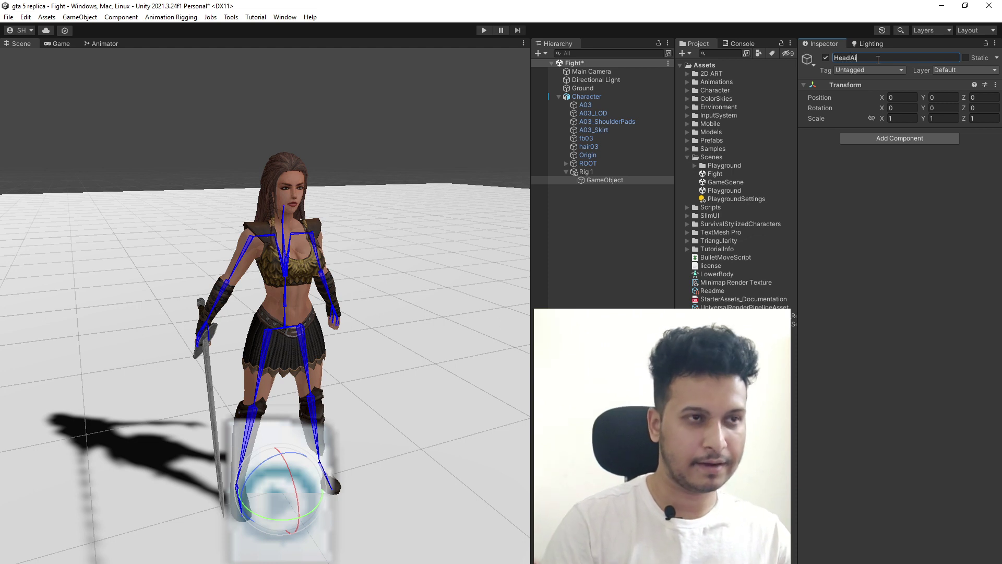
pyautogui.write('m')
pyautogui.press('Return')
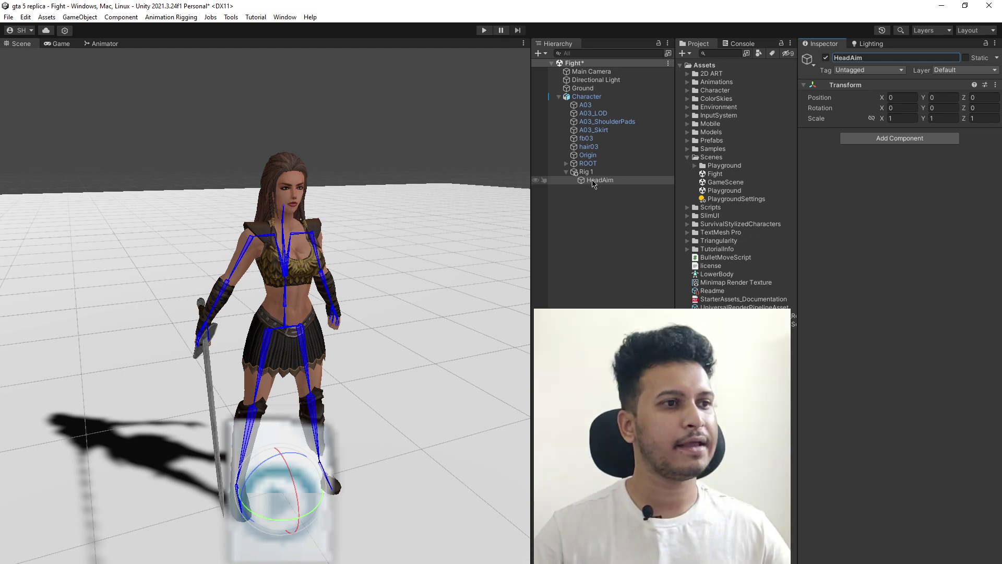
pyautogui.click(600, 181)
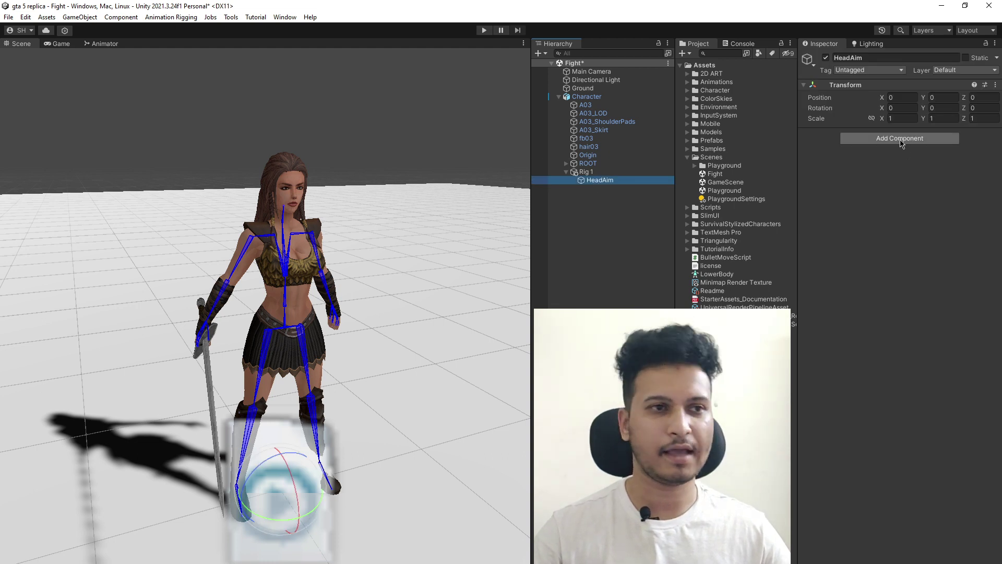
# Step: Add an Animation Rigging Multi-Aim Constraint to HeadAim and fold its Settings and Source Objects sections
pyautogui.click(901, 139)
pyautogui.click(897, 186)
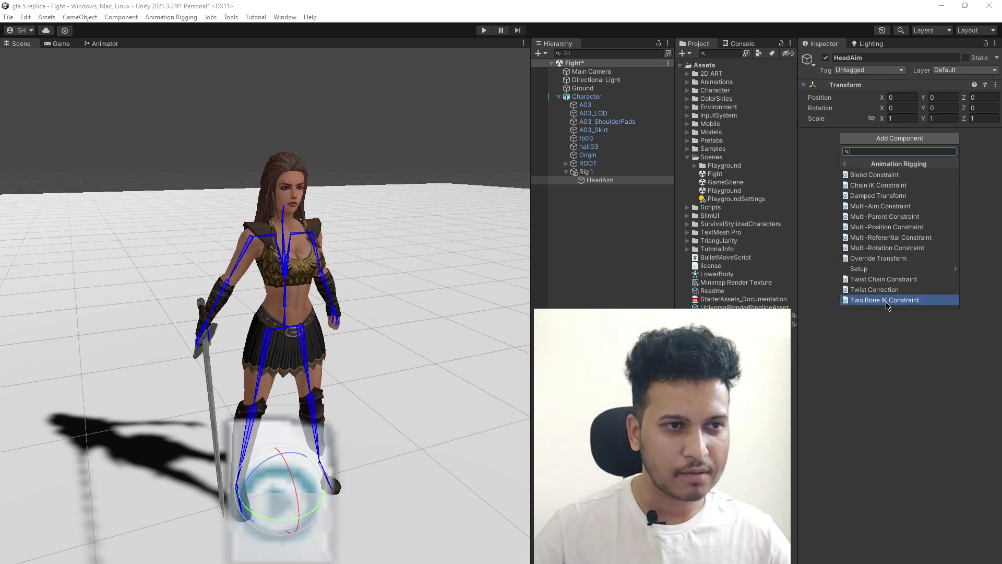
pyautogui.click(927, 210)
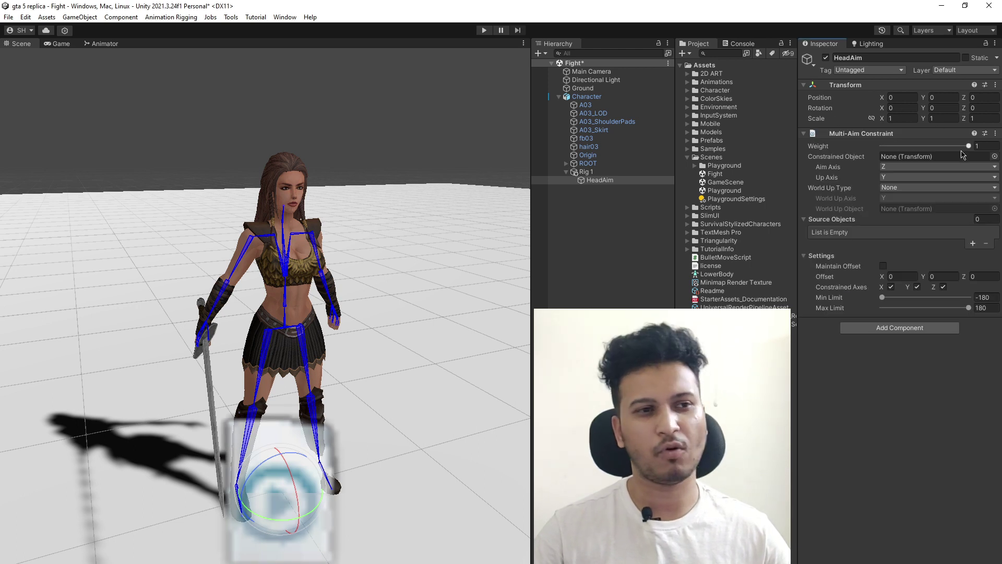
pyautogui.click(802, 258)
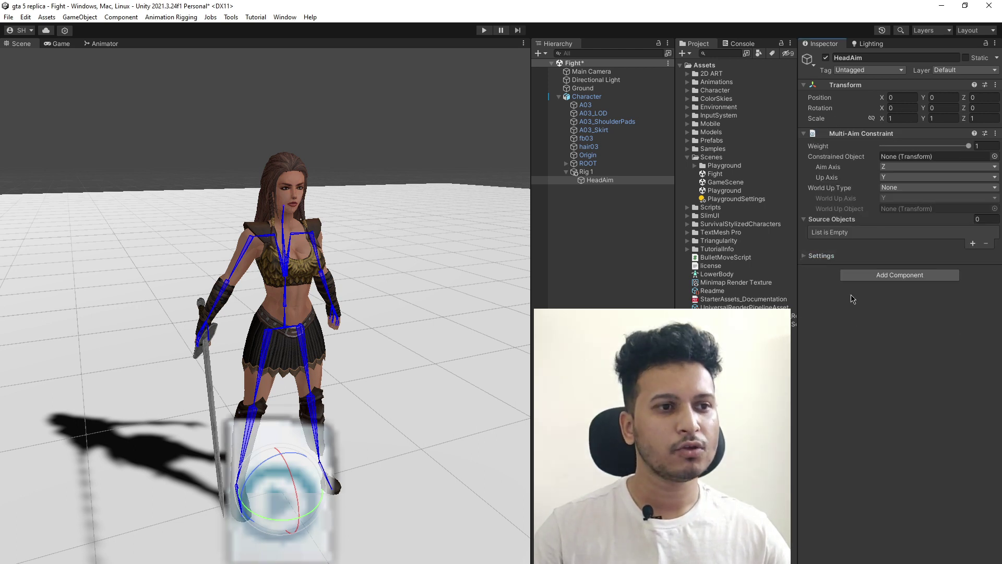
pyautogui.click(804, 218)
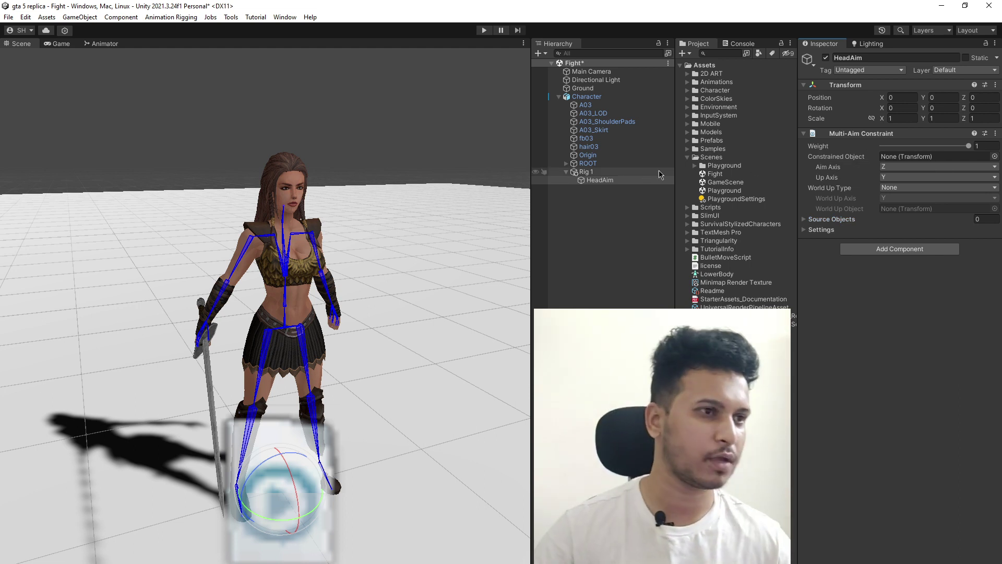
# Step: Expand the ROOT hierarchy down through Neck and select the Head bone
pyautogui.click(566, 164)
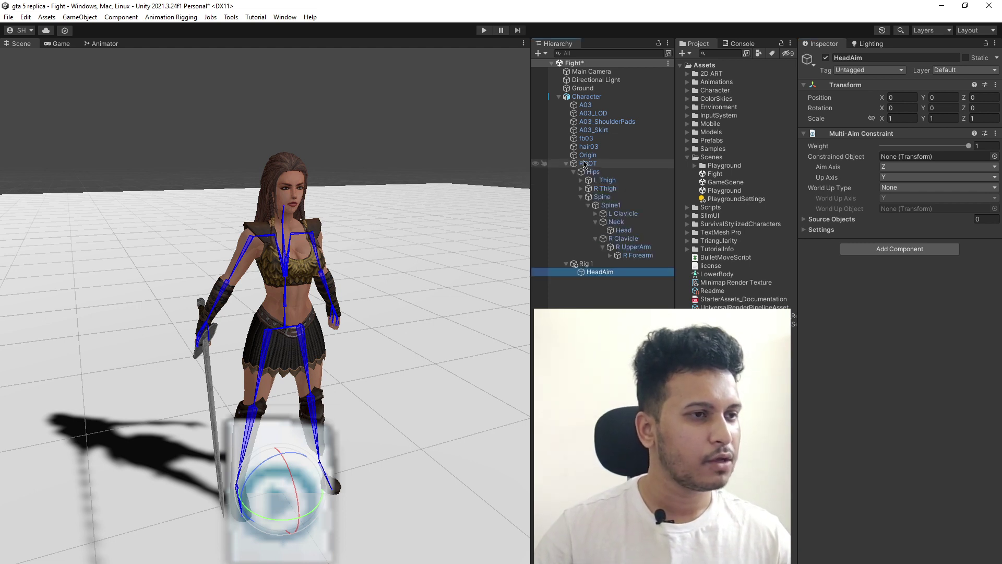
pyautogui.click(590, 205)
pyautogui.click(589, 206)
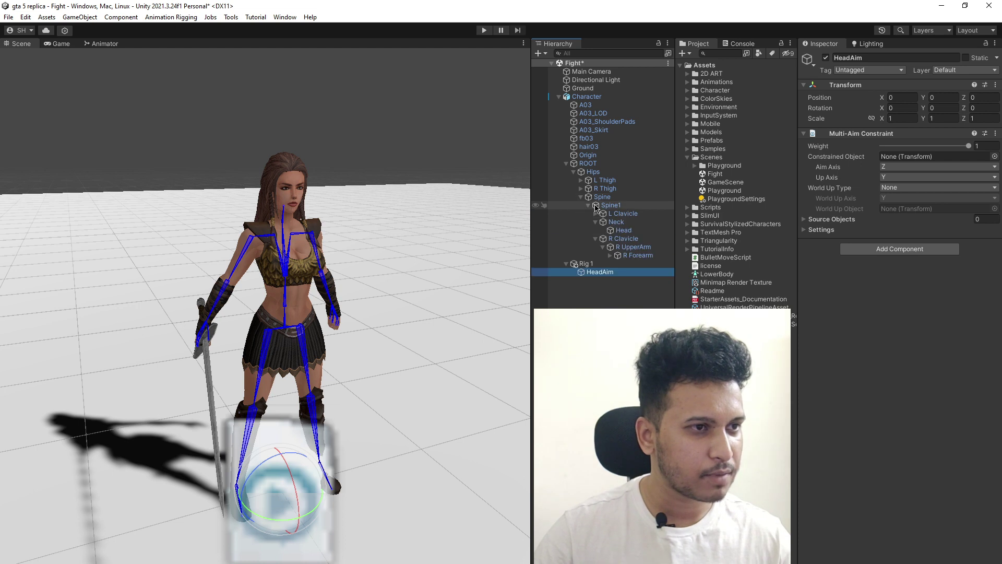
pyautogui.click(588, 206)
pyautogui.click(588, 205)
pyautogui.click(596, 222)
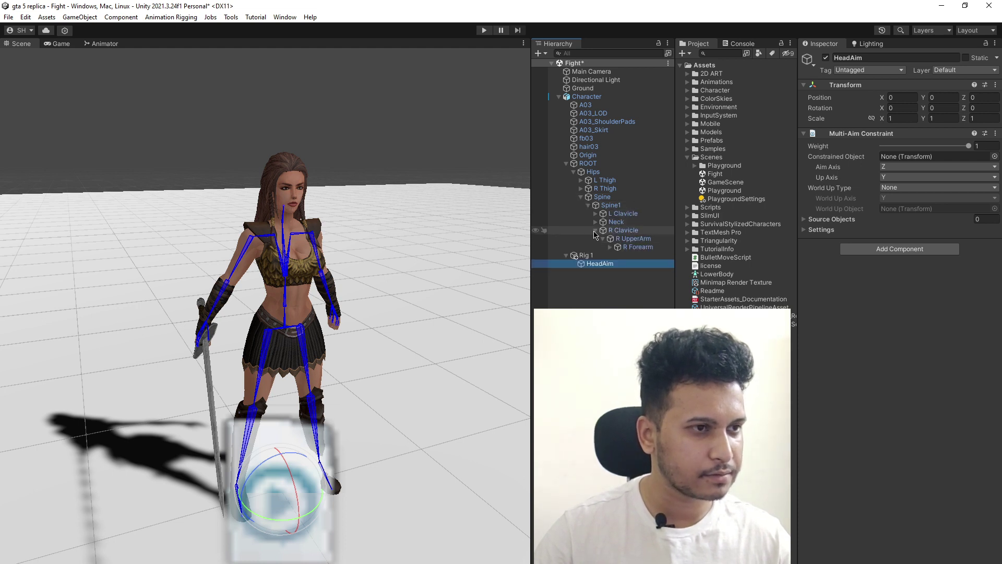
pyautogui.click(596, 231)
pyautogui.click(596, 223)
pyautogui.click(626, 231)
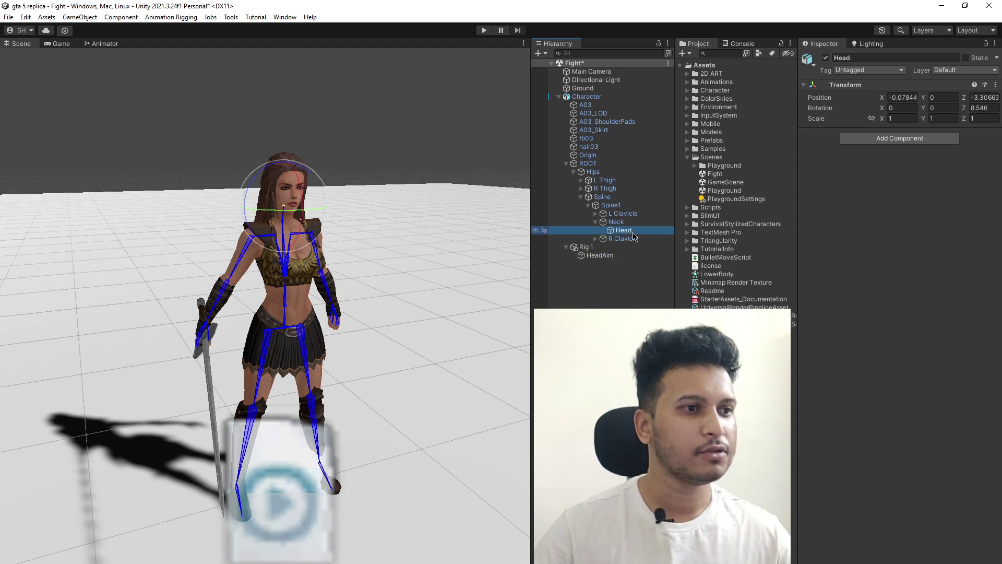
# Step: Make Head the Constrained Object of HeadAim's Multi-Aim Constraint, then fold ROOT
pyautogui.click(601, 256)
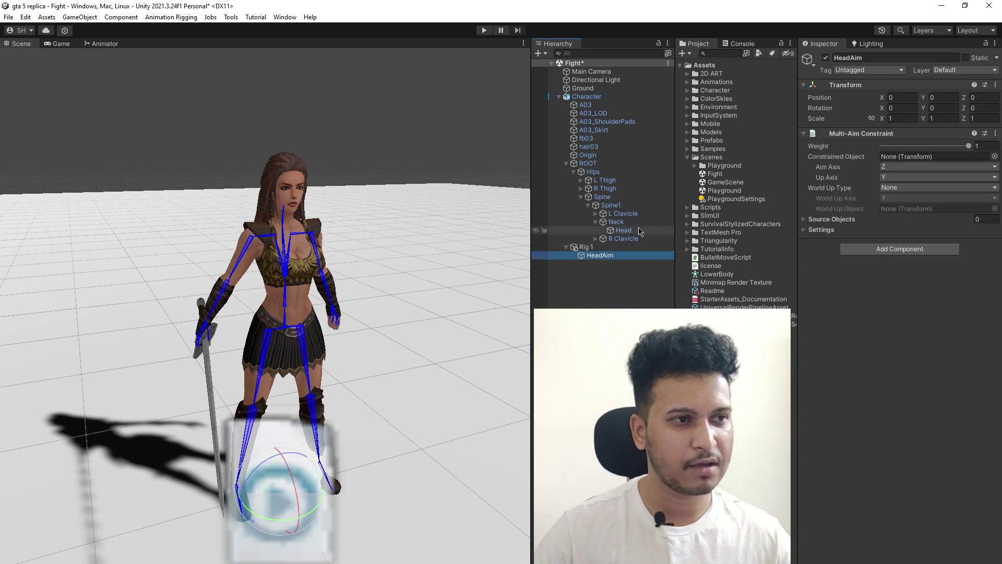
pyautogui.moveTo(621, 231); pyautogui.dragTo(909, 157)
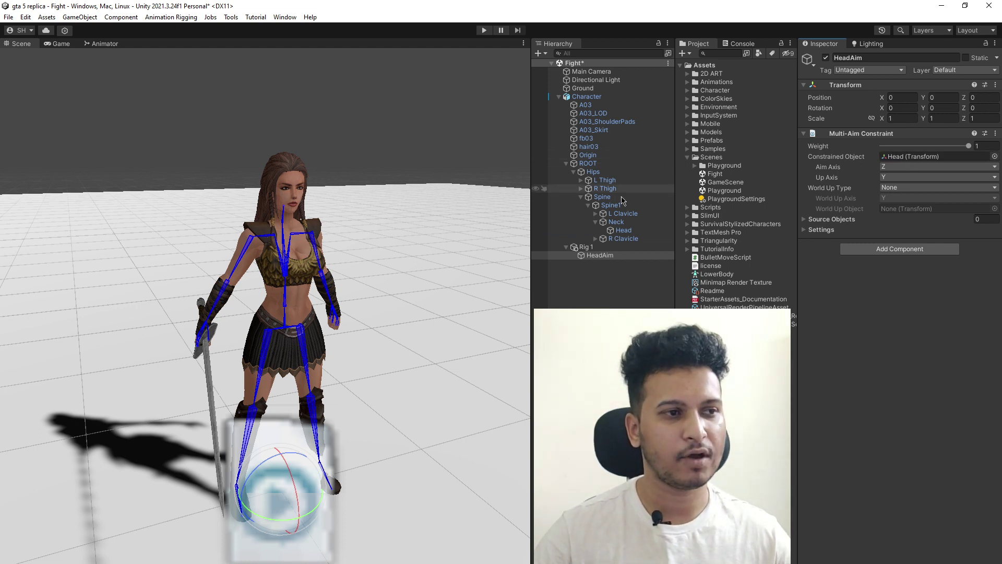
pyautogui.click(566, 164)
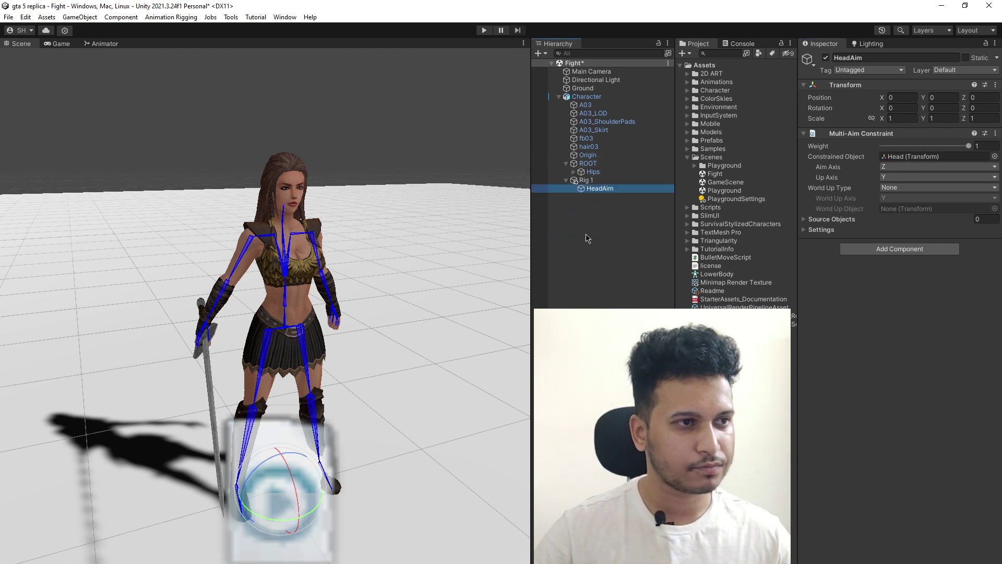
pyautogui.click(600, 180)
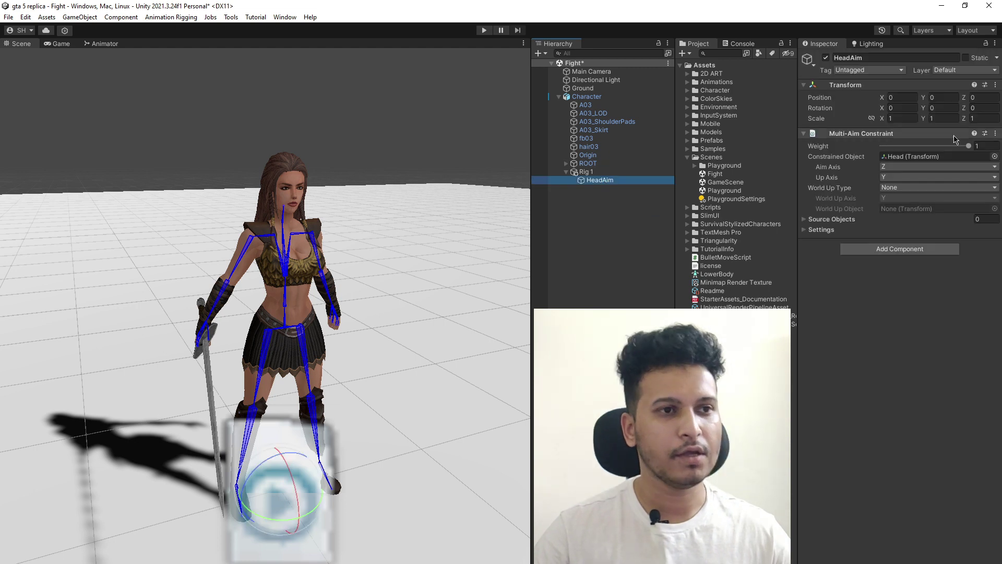
# Step: Set the constraint's Aim Axis to Y and unfold Source Objects
pyautogui.click(898, 168)
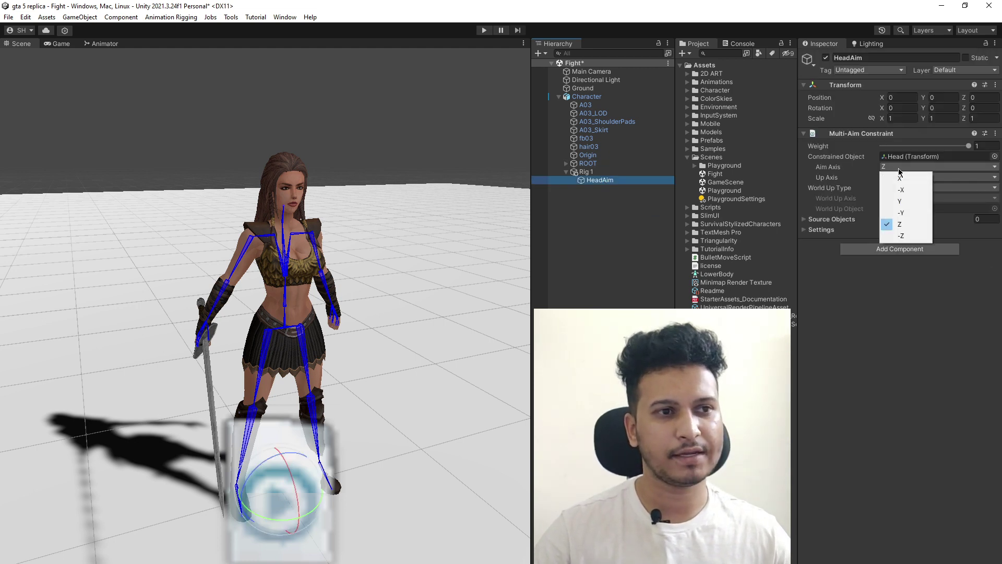
pyautogui.click(900, 201)
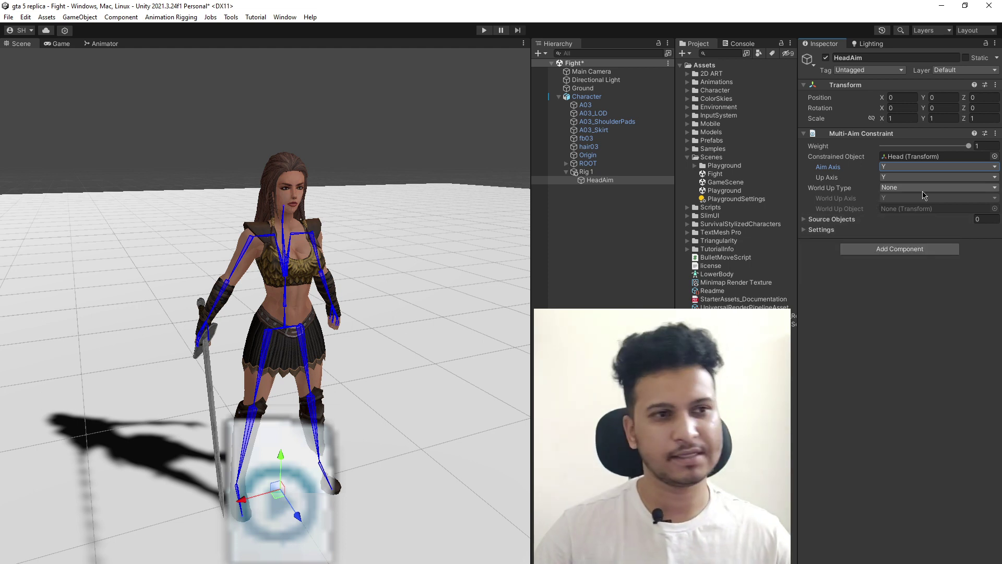
pyautogui.click(804, 220)
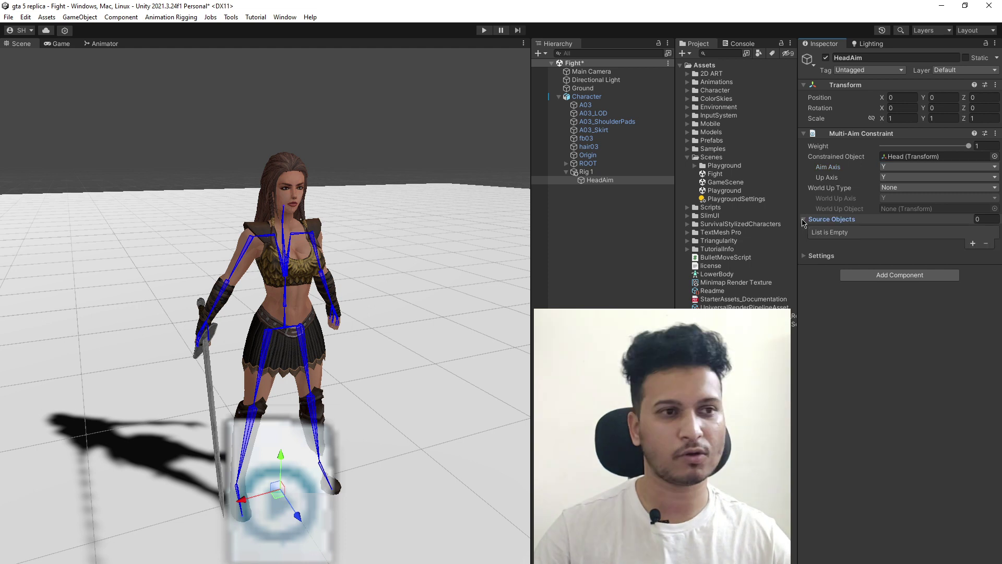
pyautogui.scroll(-2, 375, 386)
pyautogui.scroll(-2, 374, 386)
pyautogui.scroll(-1, 363, 392)
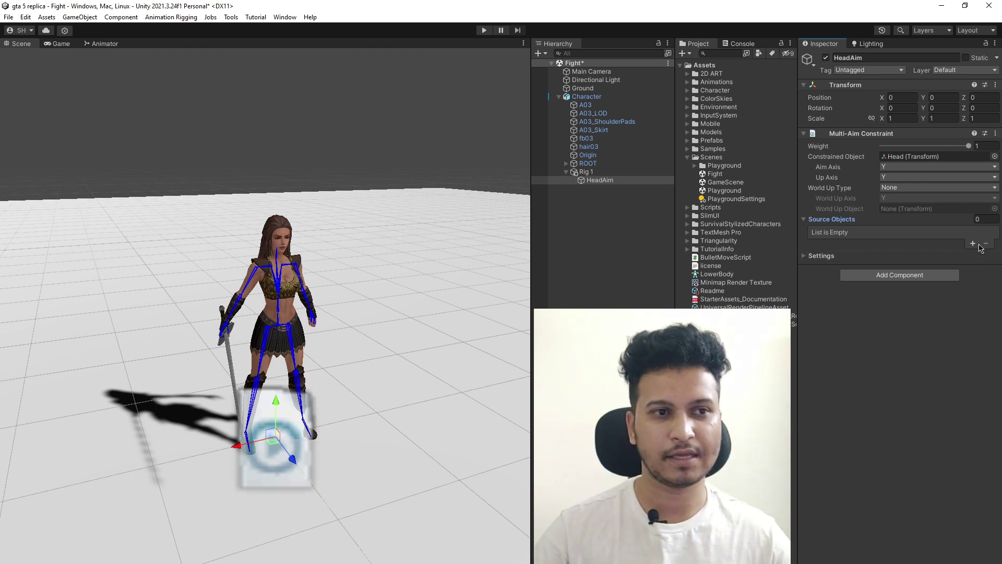
# Step: Add three empty source entries, then remove them all, leaving the list empty
pyautogui.click(973, 243)
pyautogui.click(974, 245)
pyautogui.click(974, 257)
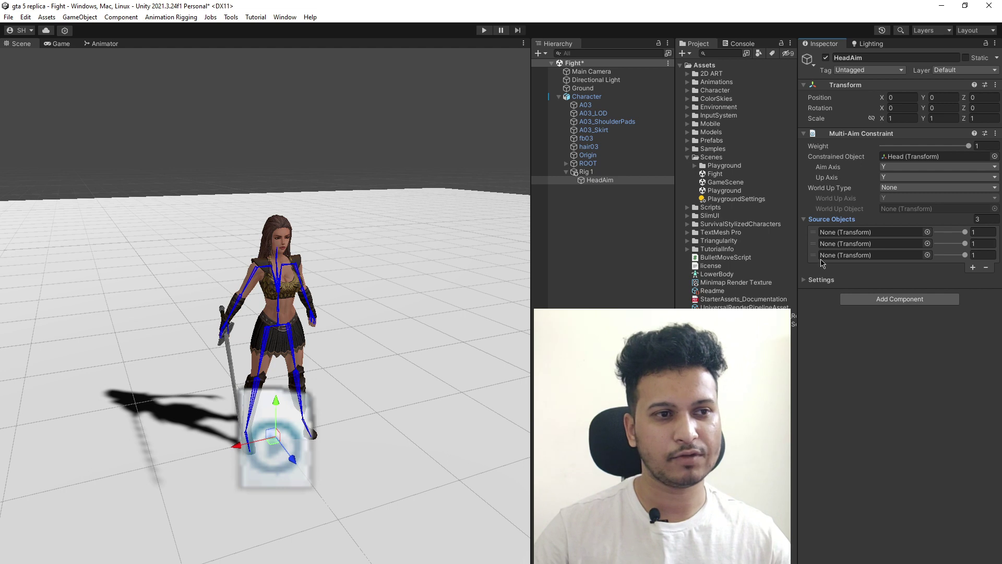
pyautogui.click(986, 267)
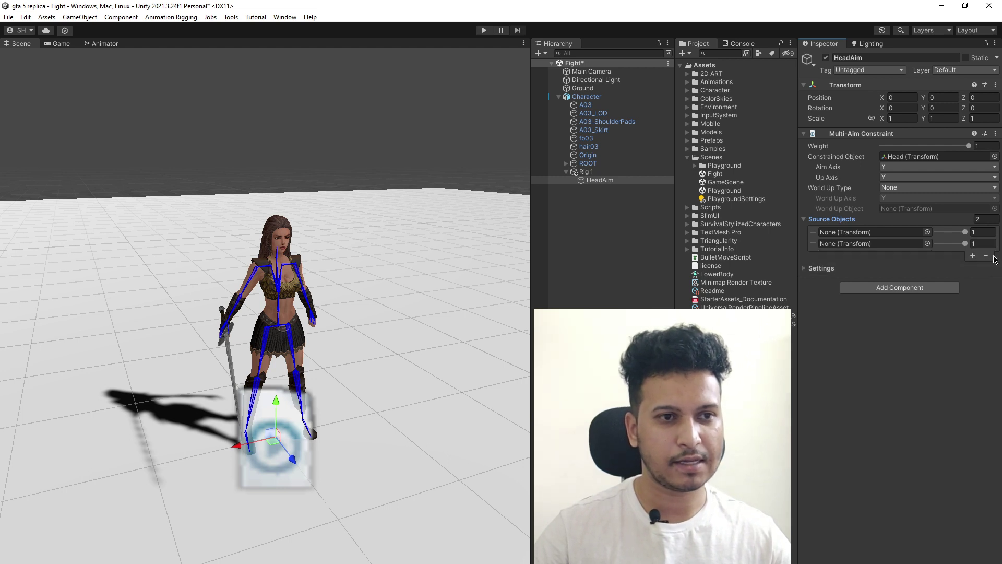
pyautogui.click(987, 256)
pyautogui.click(987, 245)
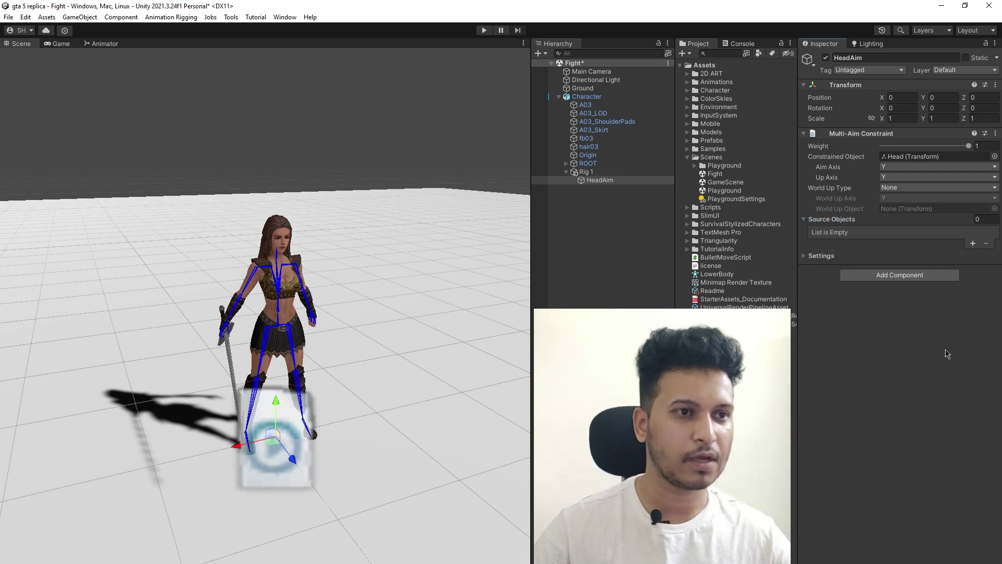
# Step: Create an empty child under Rig 1 named Target
pyautogui.rightClick(606, 173)
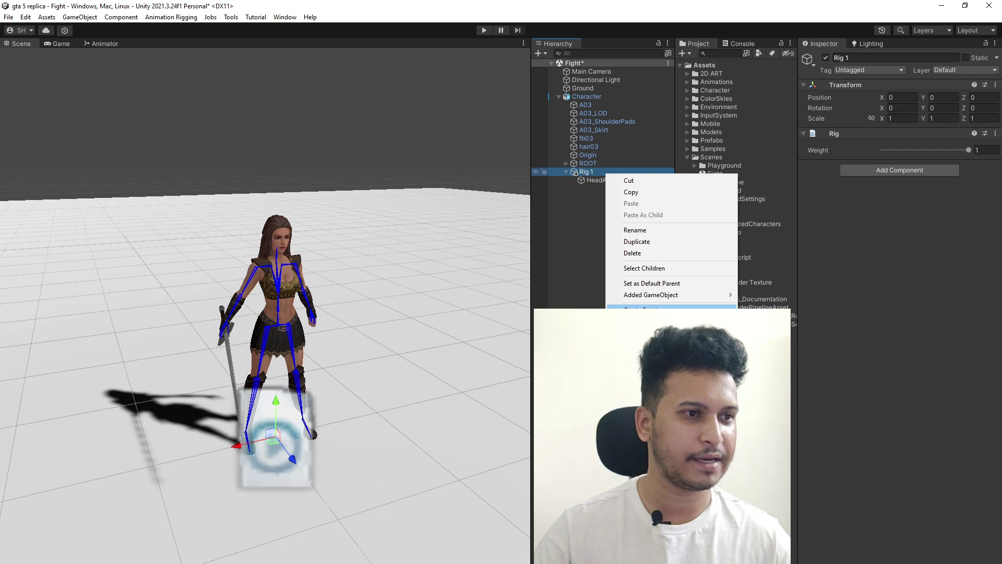
pyautogui.click(643, 309)
pyautogui.press('BackSpace')
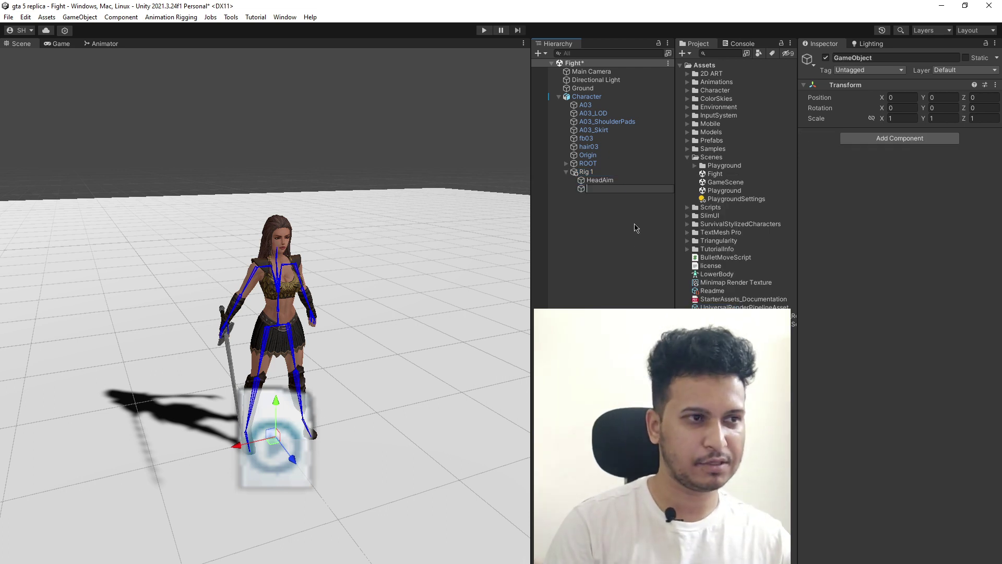
pyautogui.write('Targhet')
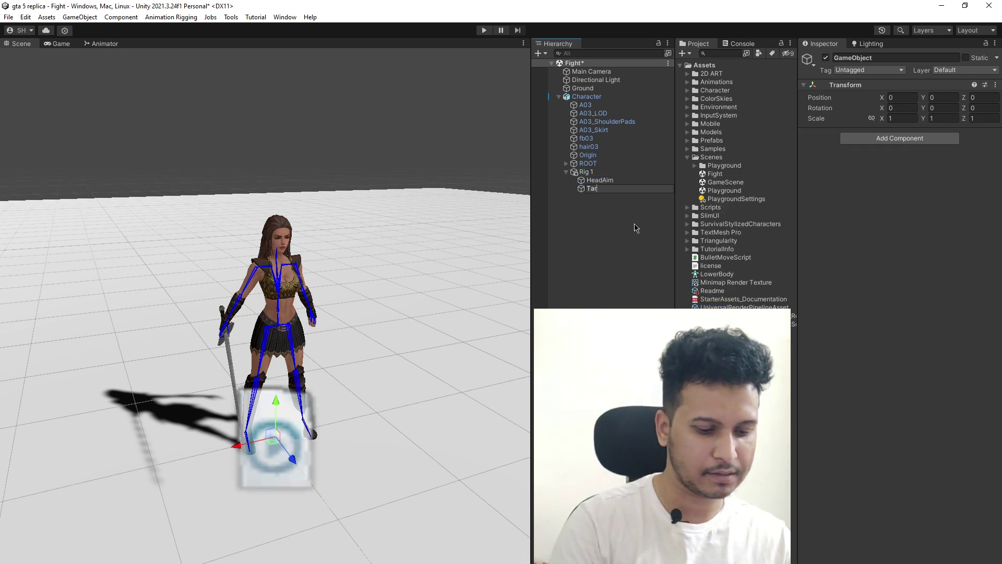
pyautogui.press('BackSpace')
pyautogui.press('BackSpace')
pyautogui.press('BackSpace')
pyautogui.write('et')
pyautogui.press('Return')
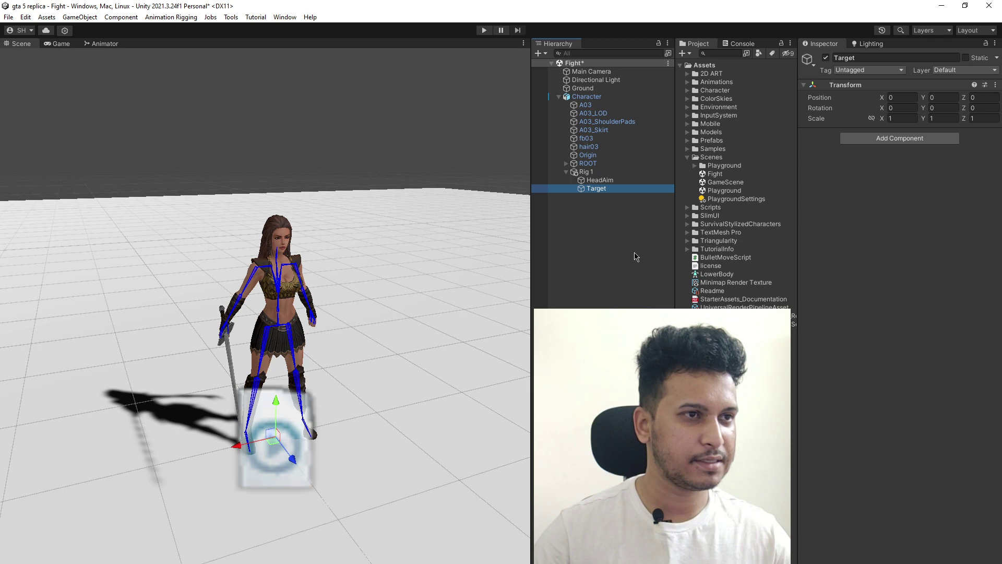
# Step: Give Target a red icon and position it at head height in front of the character
pyautogui.click(813, 68)
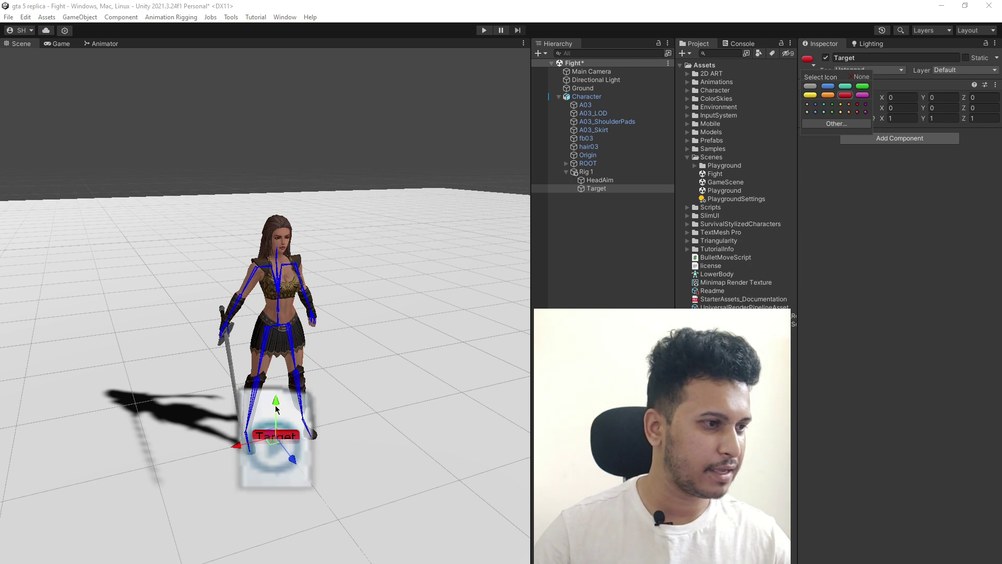
pyautogui.moveTo(277, 409); pyautogui.dragTo(240, 290)
pyautogui.moveTo(299, 280); pyautogui.dragTo(446, 356)
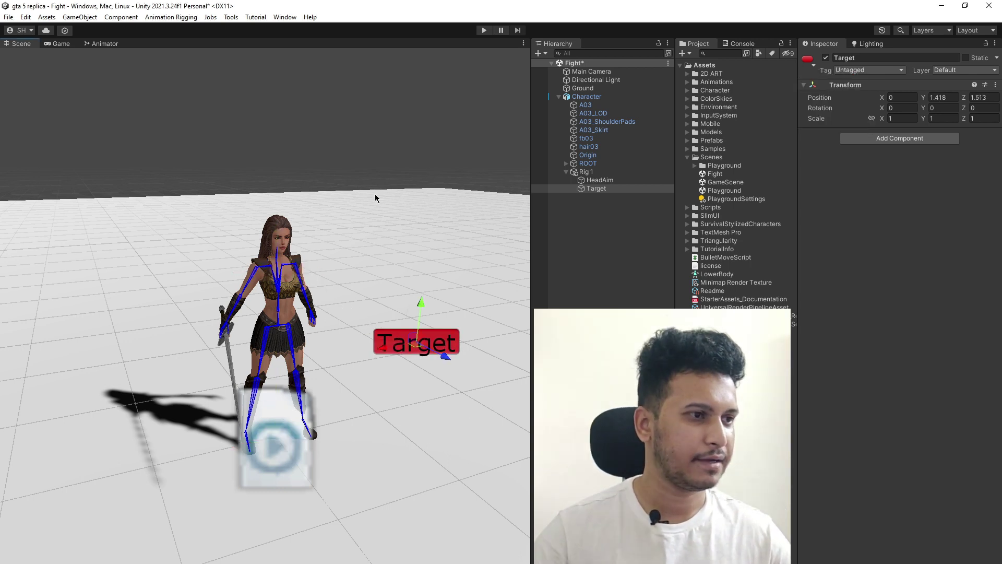
pyautogui.moveTo(448, 360); pyautogui.dragTo(434, 352)
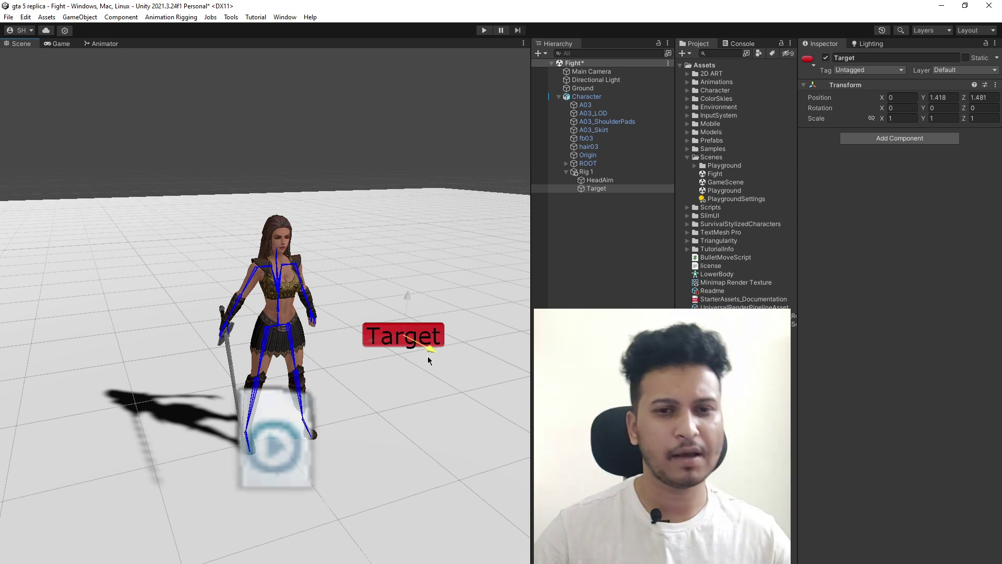
pyautogui.scroll(2, 286, 392)
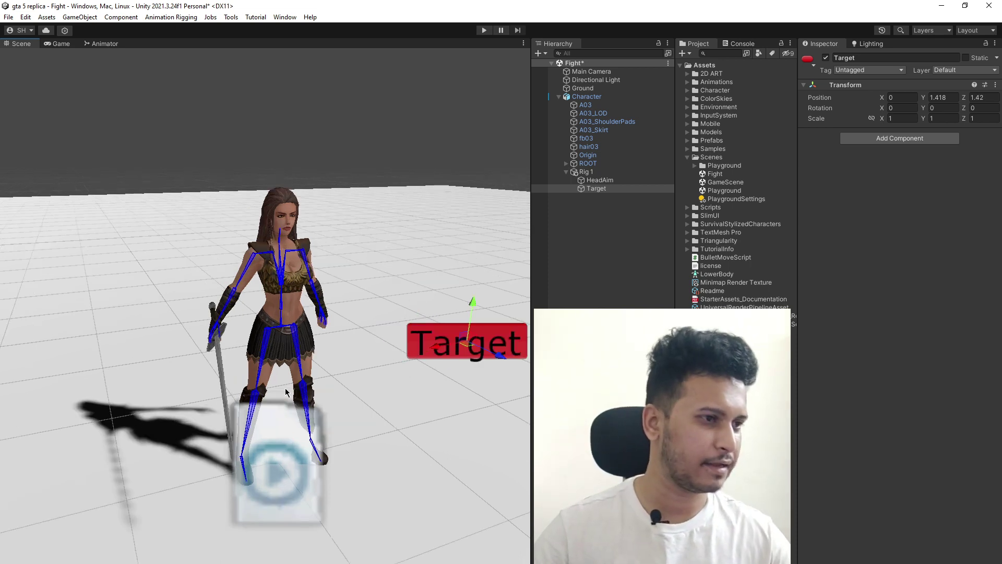
pyautogui.scroll(-2, 452, 413)
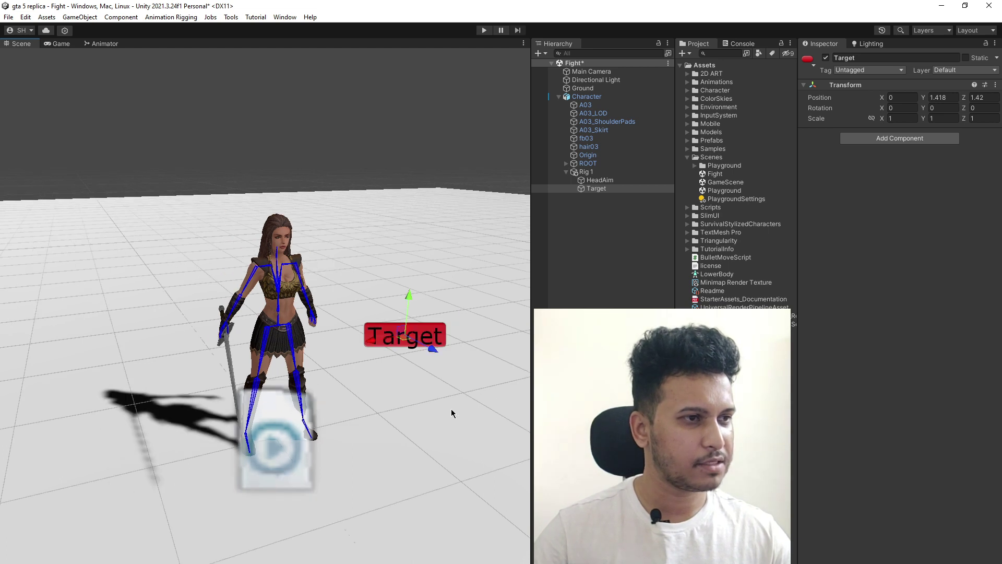
# Step: Assign Target as HeadAim's source object, save the scene, and enter Play mode
pyautogui.click(601, 181)
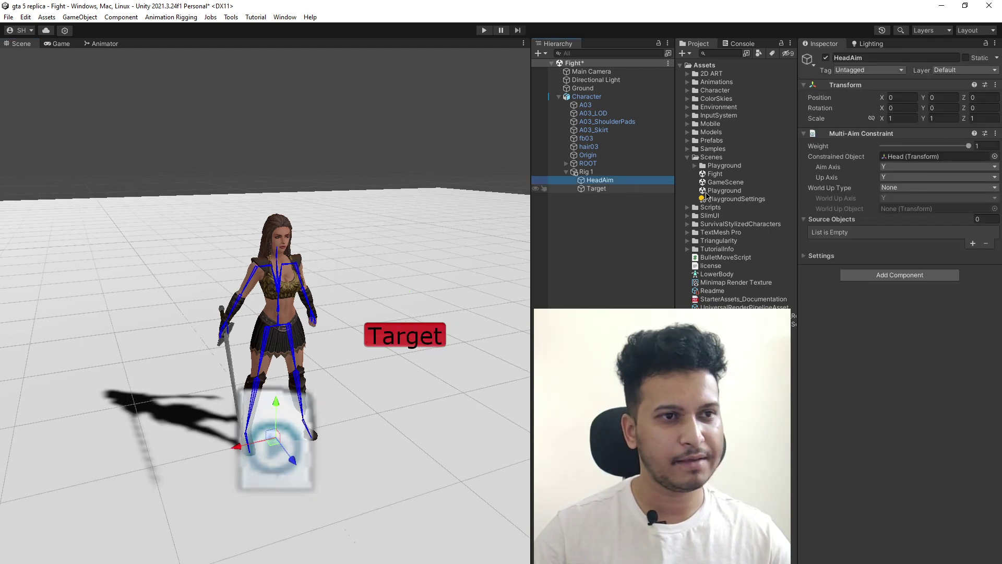
pyautogui.moveTo(600, 189); pyautogui.dragTo(870, 231)
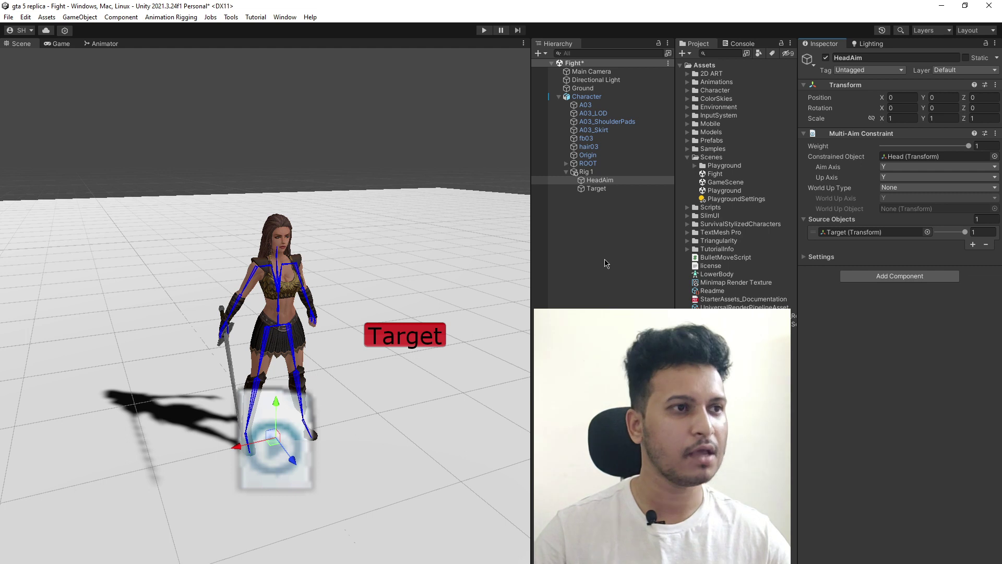
pyautogui.hotkey('ctrl', 's')
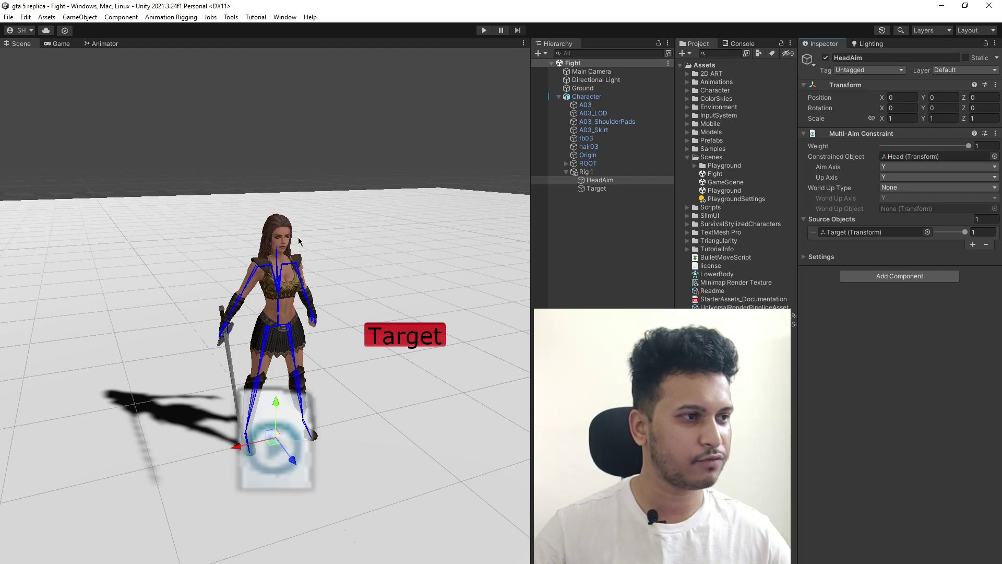
pyautogui.click(484, 30)
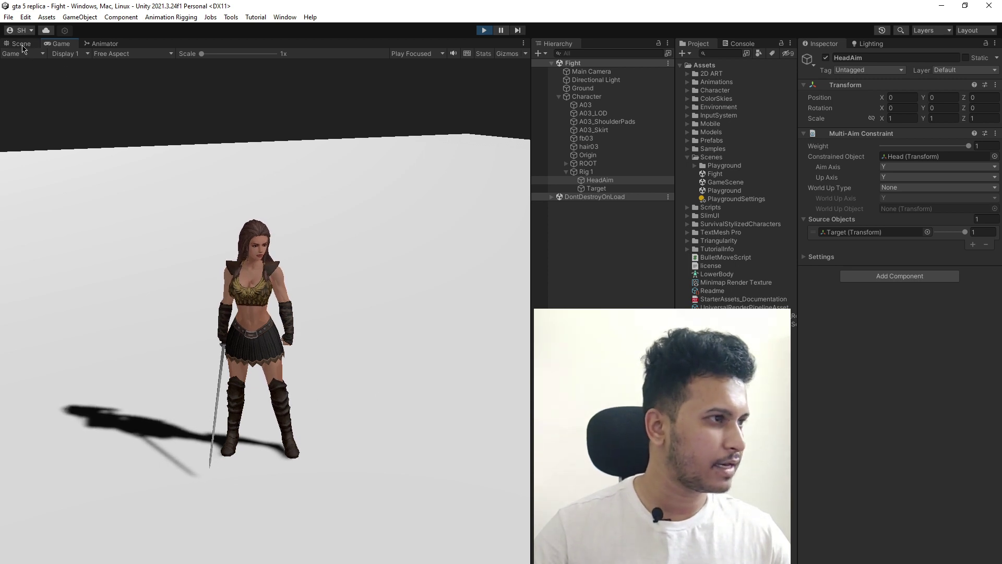
# Step: While playing, drag Target around the character in the Scene view: up, down, high, then leftward
pyautogui.click(21, 43)
pyautogui.scroll(-3, 302, 298)
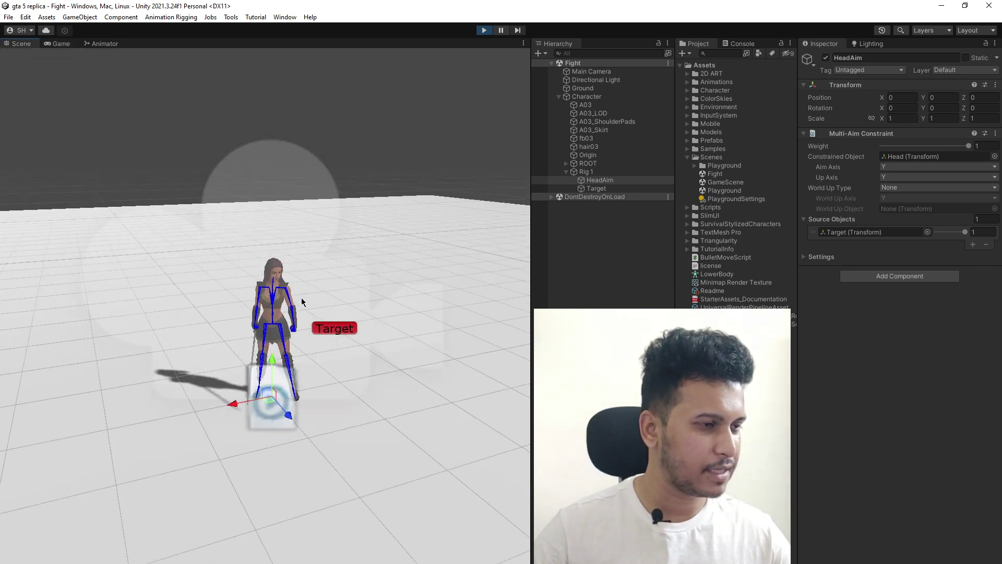
pyautogui.scroll(2, 359, 335)
pyautogui.moveTo(342, 362); pyautogui.dragTo(328, 359, button='middle')
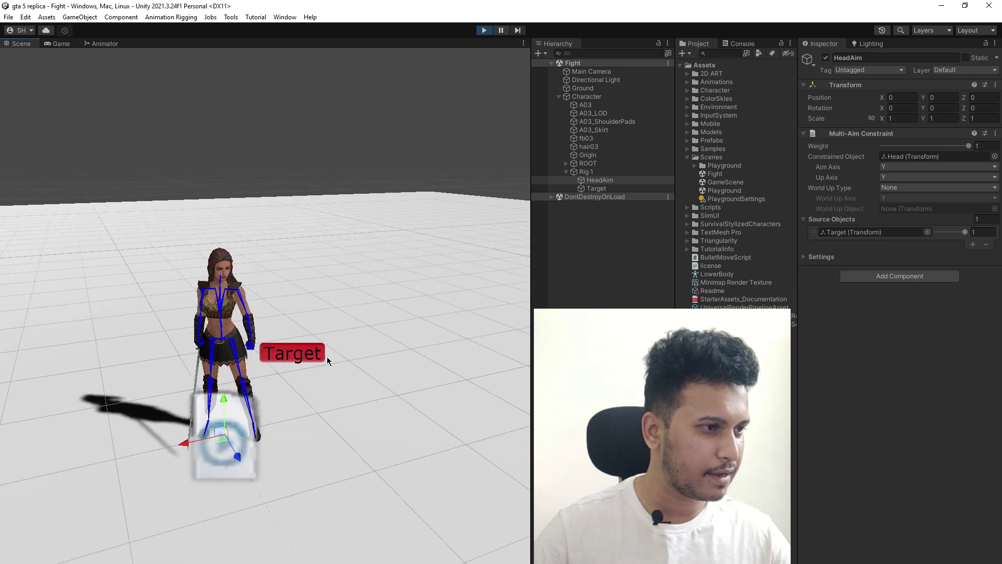
pyautogui.click(616, 189)
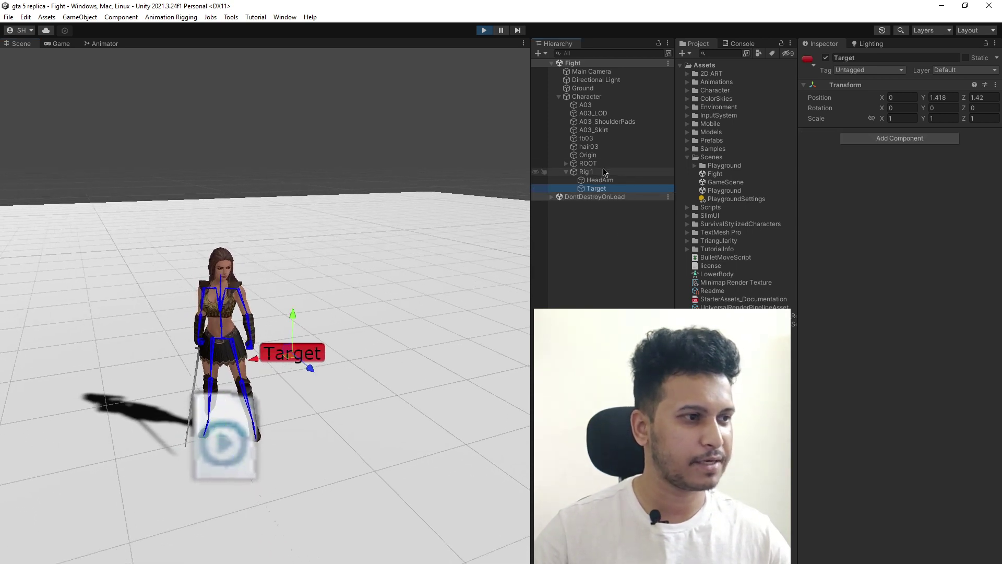
pyautogui.moveTo(288, 353)
pyautogui.mouseDown()
pyautogui.moveTo(100, 216)
pyautogui.moveTo(429, 138)
pyautogui.moveTo(457, 144)
pyautogui.mouseUp()
pyautogui.moveTo(486, 361); pyautogui.dragTo(476, 401)
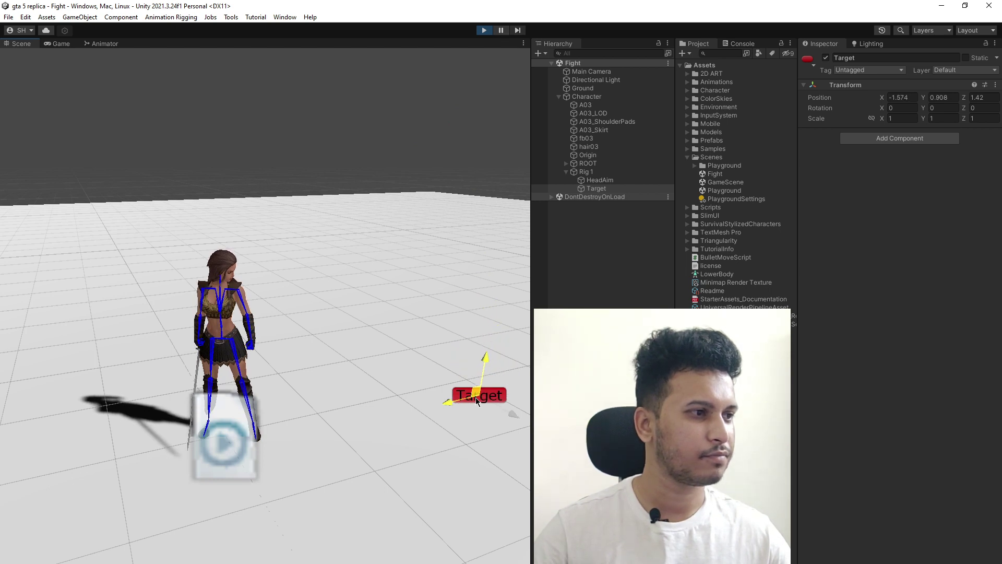
pyautogui.moveTo(346, 410)
pyautogui.mouseDown()
pyautogui.moveTo(410, 136)
pyautogui.moveTo(417, 234)
pyautogui.mouseUp()
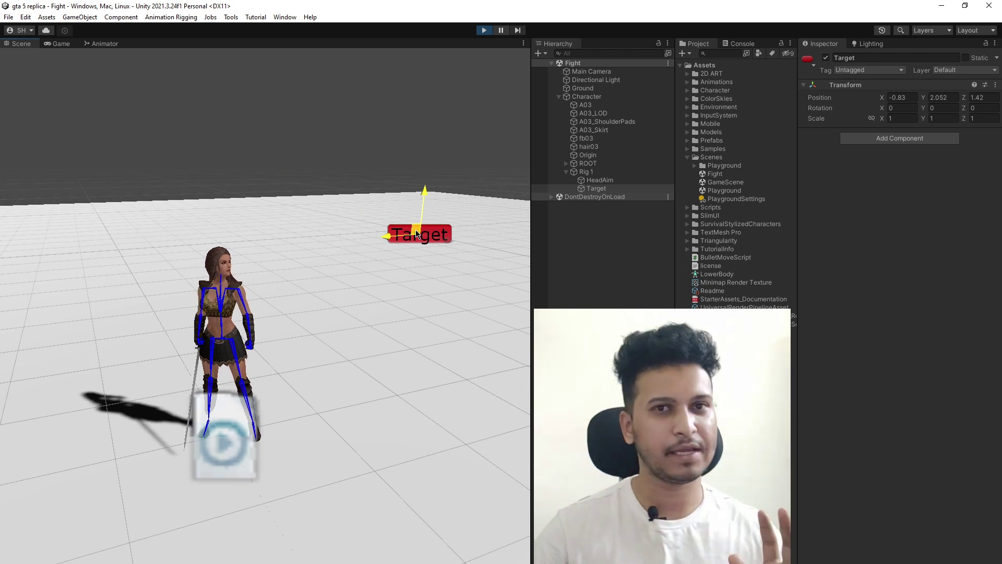
pyautogui.moveTo(417, 235); pyautogui.dragTo(418, 235)
pyautogui.moveTo(399, 292)
pyautogui.mouseDown()
pyautogui.moveTo(114, 261)
pyautogui.moveTo(447, 271)
pyautogui.mouseUp()
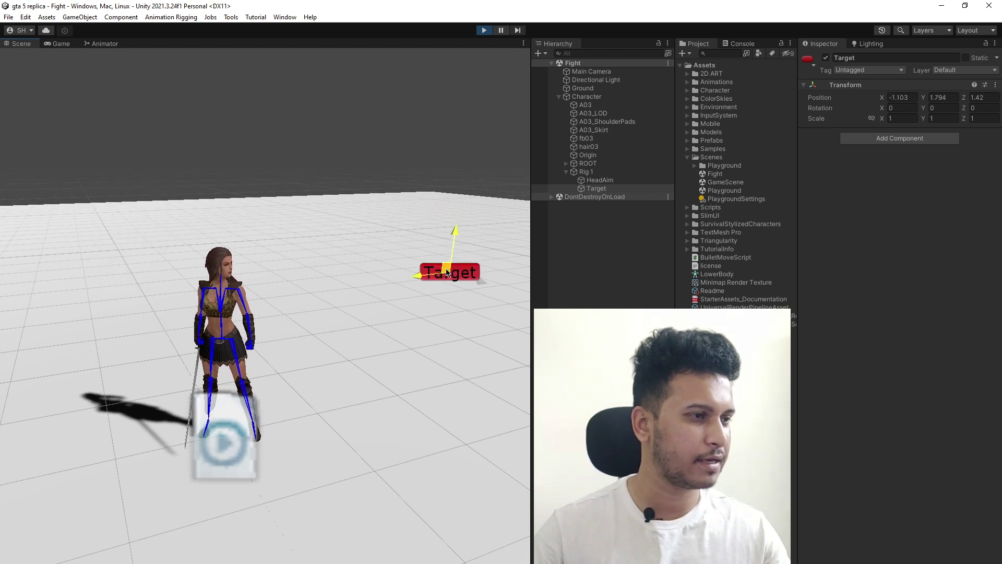
# Step: Check the Game view, then move Target behind the character and back in front to 0.192, 1.786, 2.126
pyautogui.click(83, 44)
pyautogui.click(59, 44)
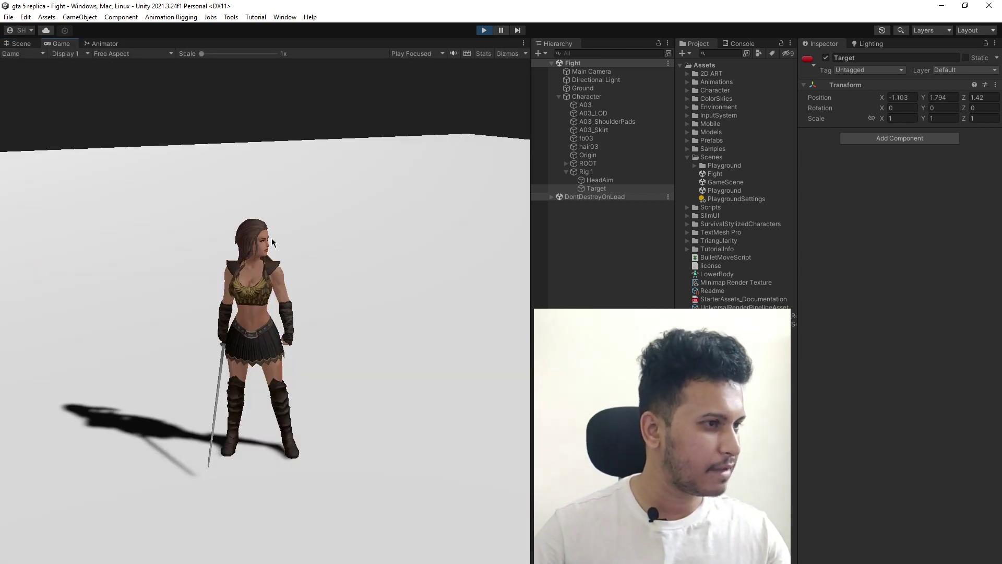
pyautogui.hotkey('ctrl', '1')
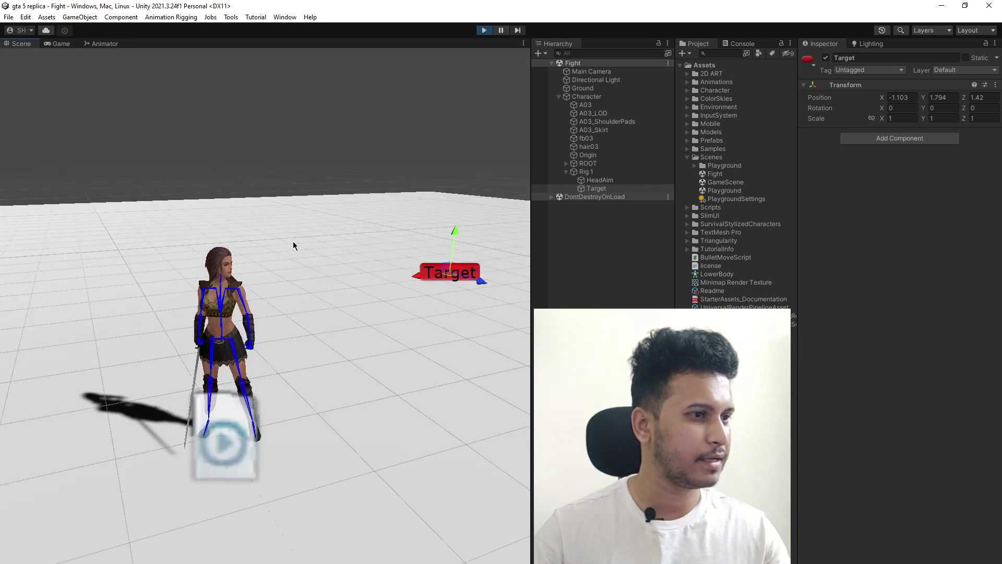
pyautogui.moveTo(446, 271)
pyautogui.mouseDown()
pyautogui.moveTo(323, 297)
pyautogui.moveTo(172, 305)
pyautogui.moveTo(134, 280)
pyautogui.moveTo(125, 243)
pyautogui.moveTo(136, 232)
pyautogui.moveTo(207, 233)
pyautogui.mouseUp()
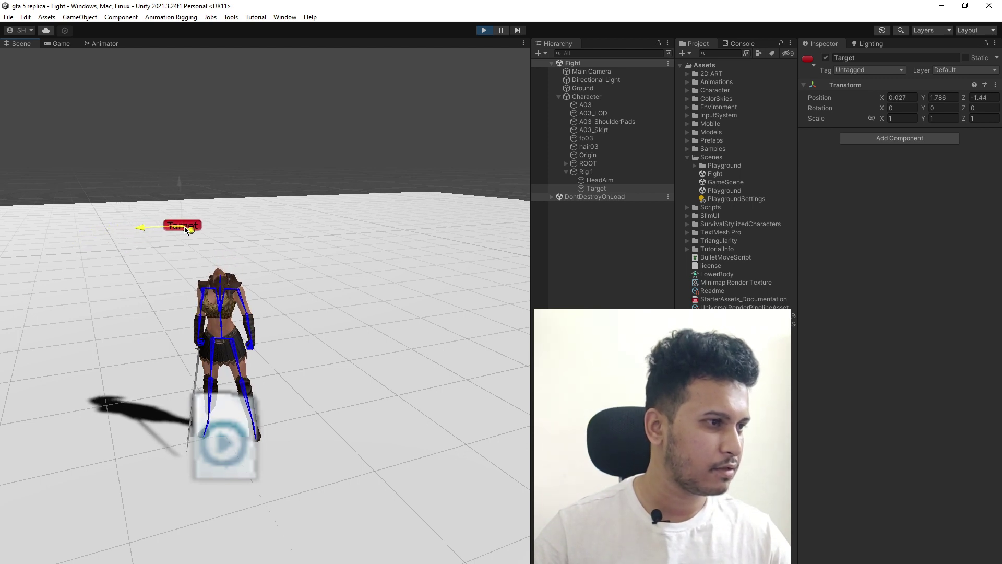
pyautogui.moveTo(265, 252)
pyautogui.mouseDown()
pyautogui.moveTo(196, 236)
pyautogui.moveTo(119, 282)
pyautogui.moveTo(309, 243)
pyautogui.mouseUp()
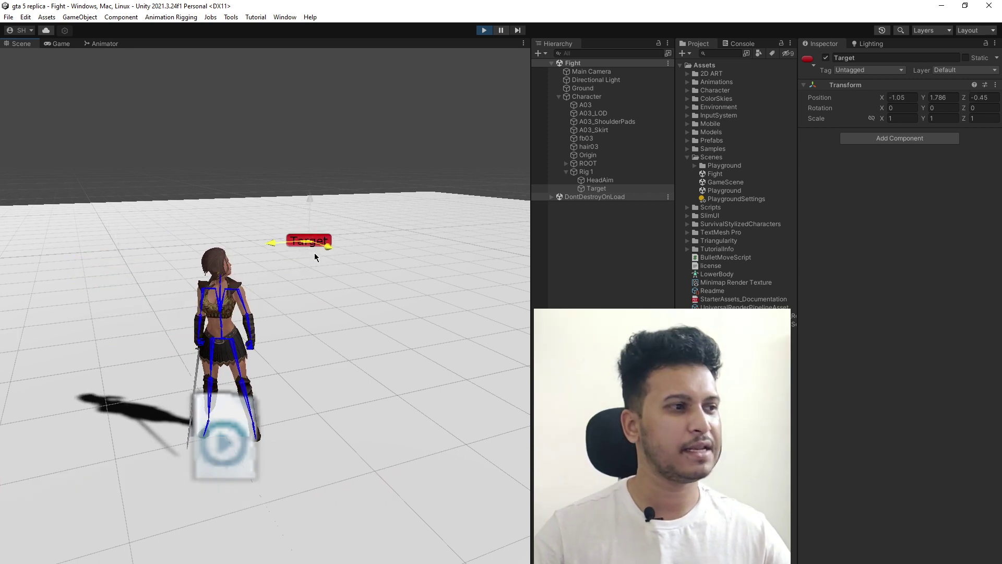
pyautogui.moveTo(309, 243); pyautogui.dragTo(328, 340)
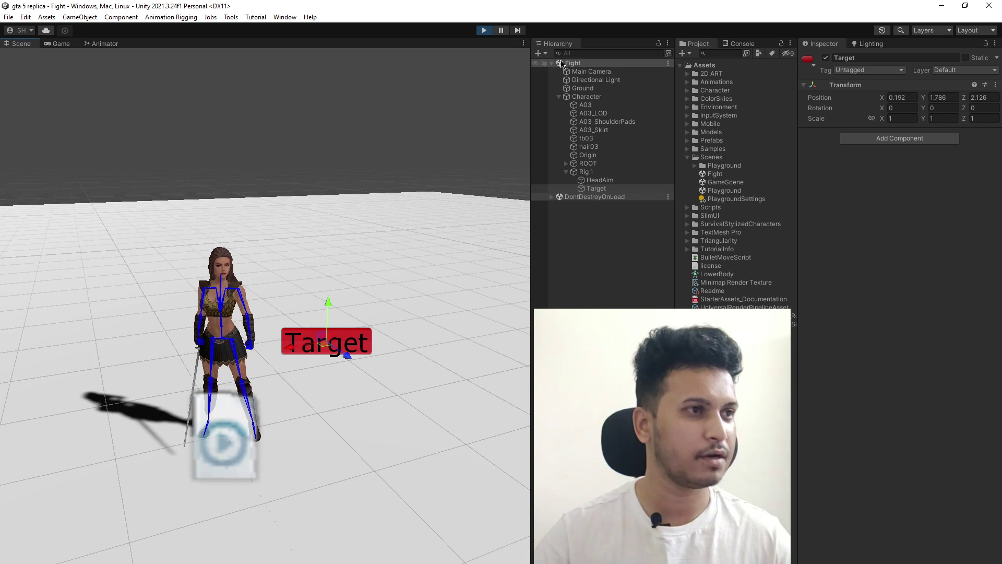
# Step: Stop Play mode and set HeadAim's Multi-Aim Constraint rotation limits, committing a Max Limit of 90
pyautogui.hotkey('ctrl', 'p')
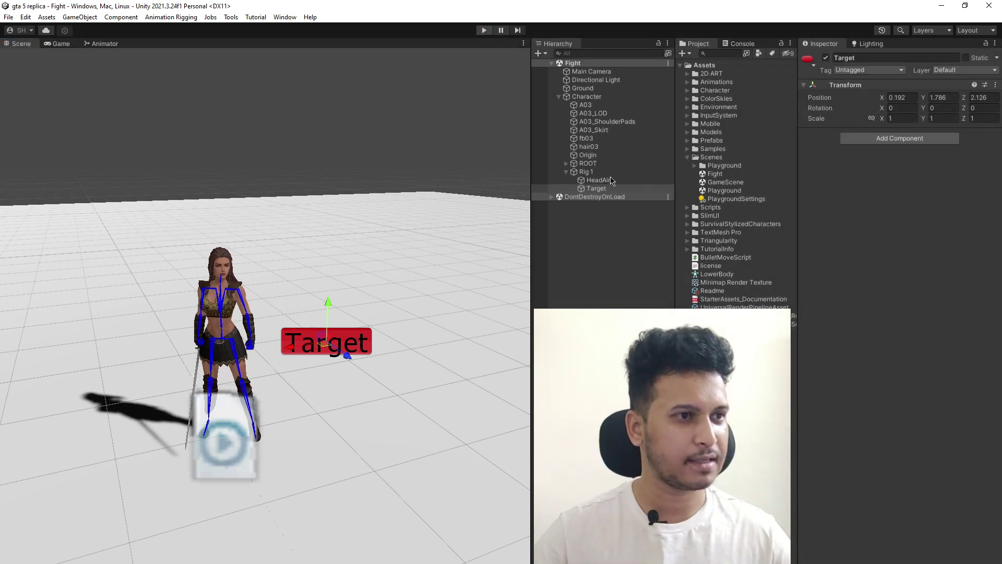
pyautogui.click(608, 183)
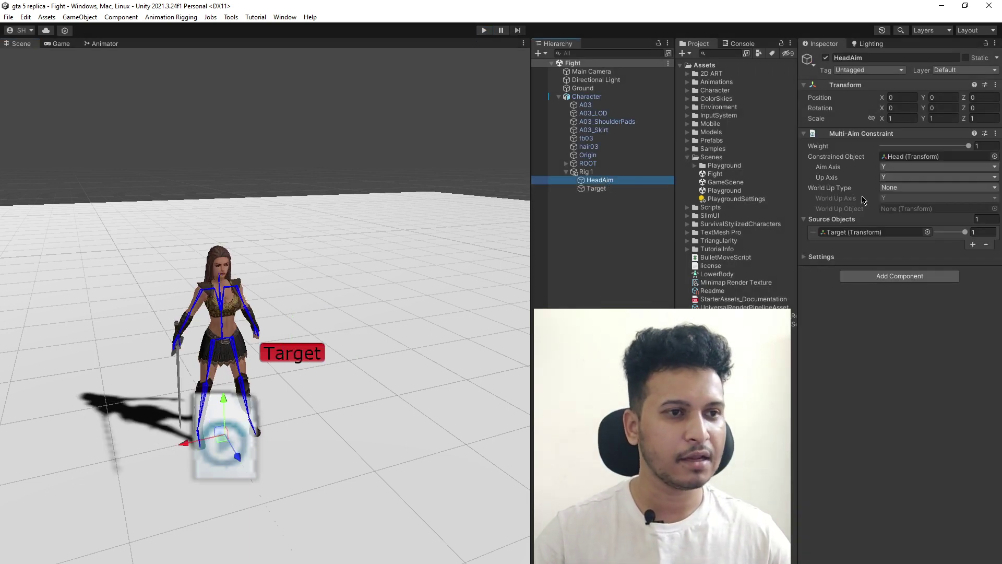
pyautogui.click(804, 258)
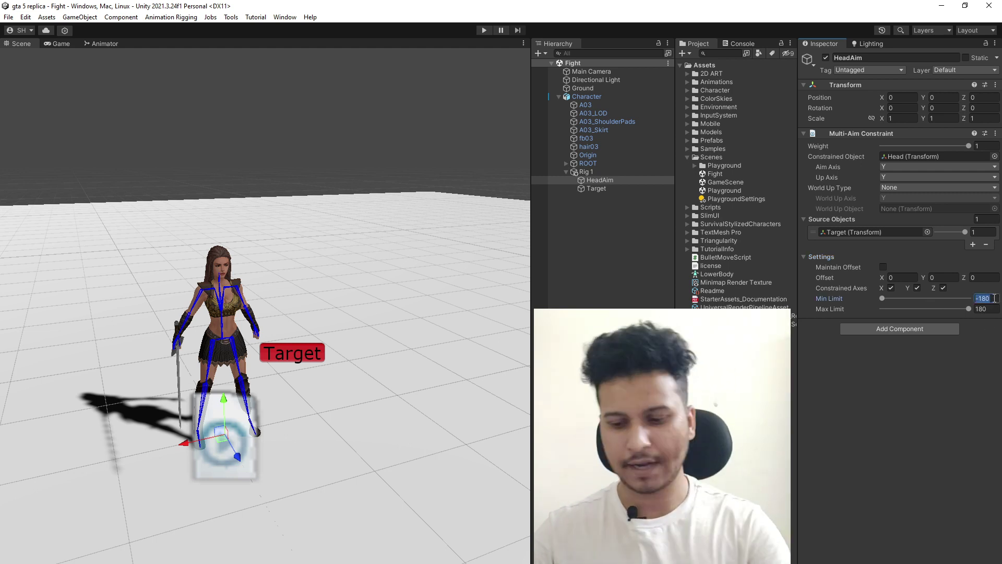
pyautogui.write('90')
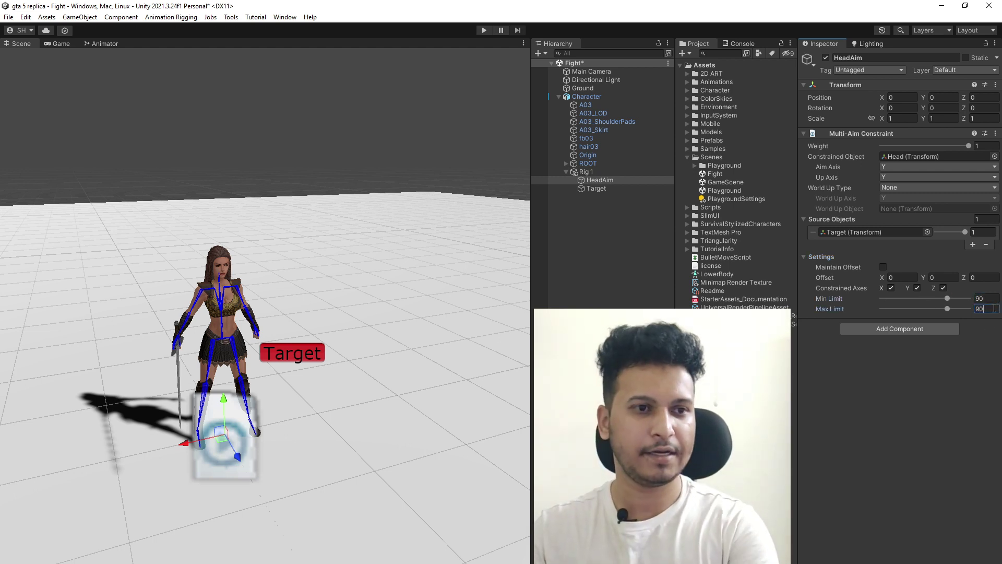
pyautogui.press('Return')
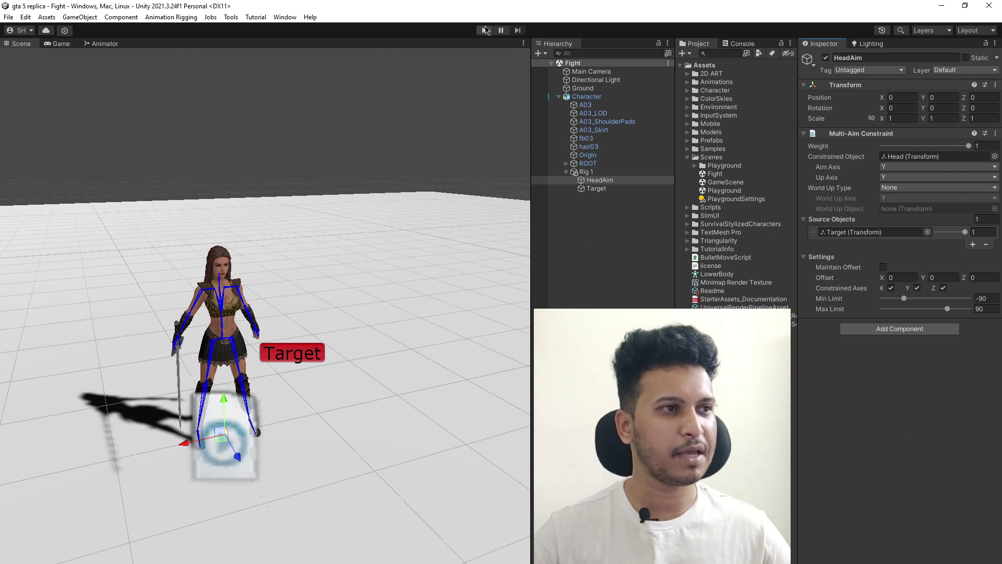
pyautogui.click(486, 30)
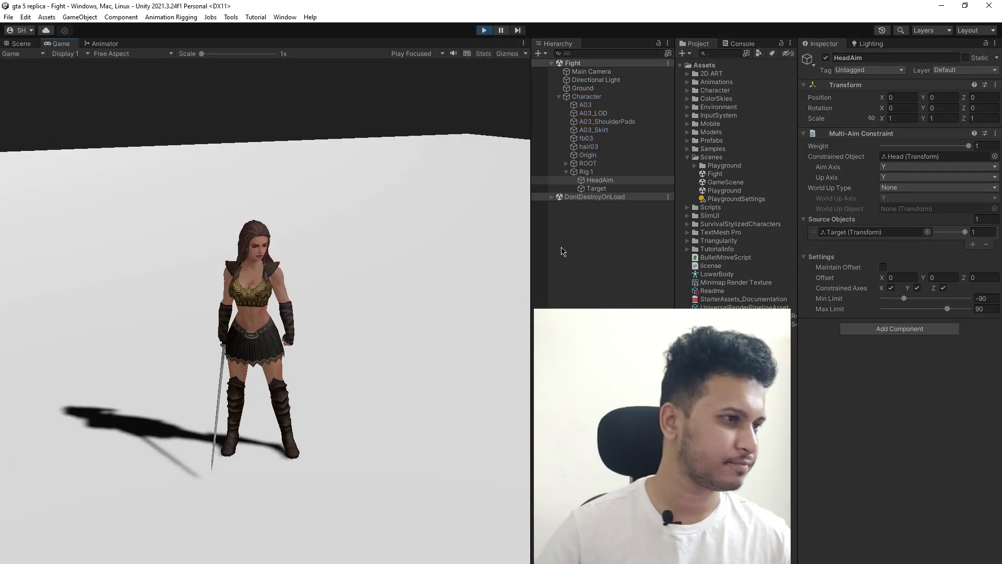
pyautogui.click(21, 43)
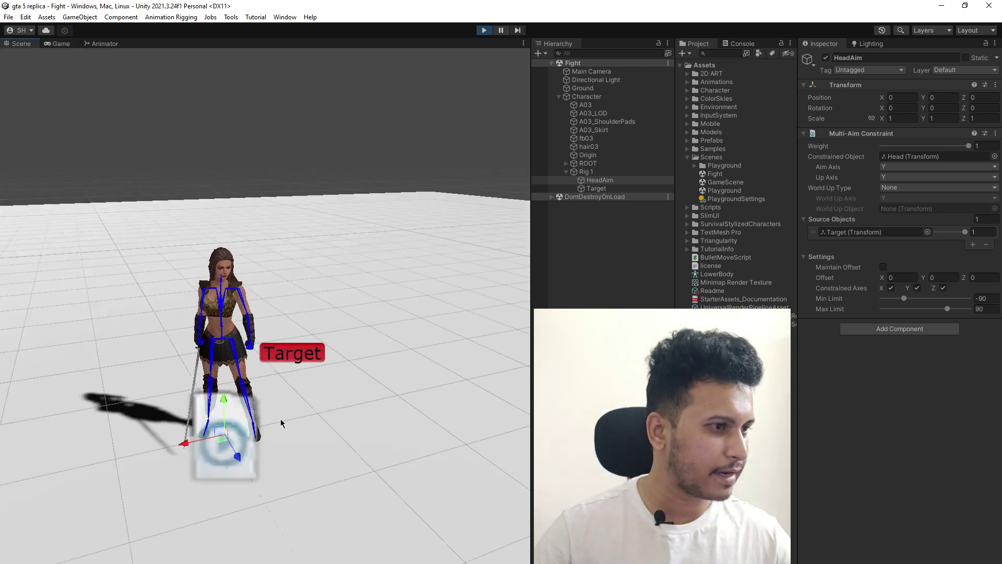
pyautogui.click(599, 197)
pyautogui.click(596, 189)
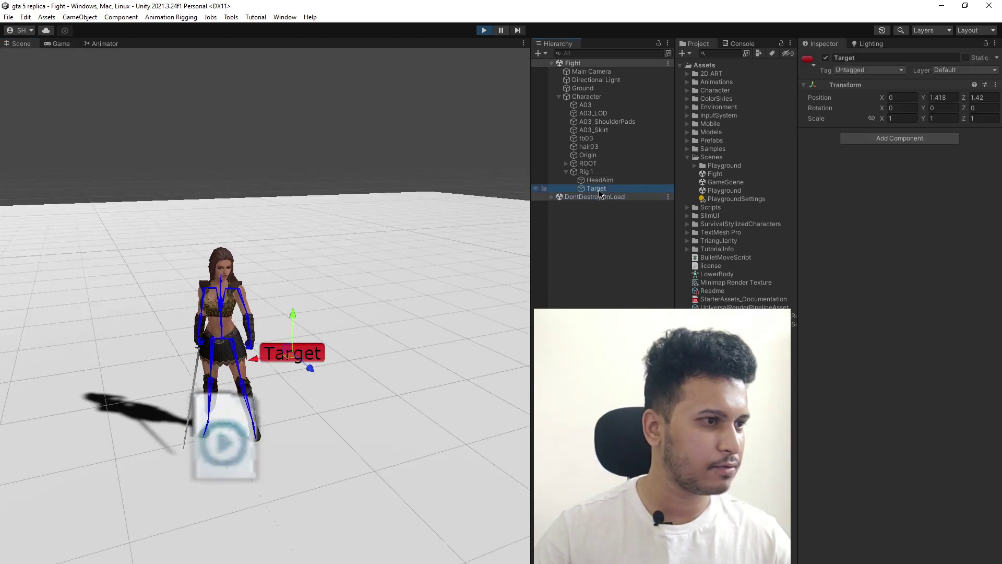
pyautogui.moveTo(286, 359)
pyautogui.mouseDown()
pyautogui.moveTo(286, 144)
pyautogui.moveTo(177, 354)
pyautogui.moveTo(128, 249)
pyautogui.moveTo(209, 243)
pyautogui.moveTo(315, 262)
pyautogui.mouseUp()
pyautogui.moveTo(342, 297)
pyautogui.mouseDown()
pyautogui.moveTo(337, 251)
pyautogui.moveTo(364, 323)
pyautogui.moveTo(306, 404)
pyautogui.moveTo(172, 404)
pyautogui.moveTo(110, 336)
pyautogui.moveTo(89, 284)
pyautogui.moveTo(83, 258)
pyautogui.moveTo(105, 241)
pyautogui.moveTo(133, 252)
pyautogui.moveTo(94, 261)
pyautogui.moveTo(86, 342)
pyautogui.moveTo(340, 347)
pyautogui.moveTo(350, 247)
pyautogui.moveTo(325, 224)
pyautogui.moveTo(355, 282)
pyautogui.moveTo(349, 371)
pyautogui.moveTo(255, 397)
pyautogui.moveTo(149, 274)
pyautogui.moveTo(152, 252)
pyautogui.moveTo(130, 395)
pyautogui.moveTo(231, 369)
pyautogui.moveTo(219, 334)
pyautogui.moveTo(278, 53)
pyautogui.moveTo(270, 187)
pyautogui.mouseUp()
pyautogui.moveTo(186, 233)
pyautogui.mouseDown()
pyautogui.moveTo(277, 233)
pyautogui.moveTo(389, 258)
pyautogui.mouseUp()
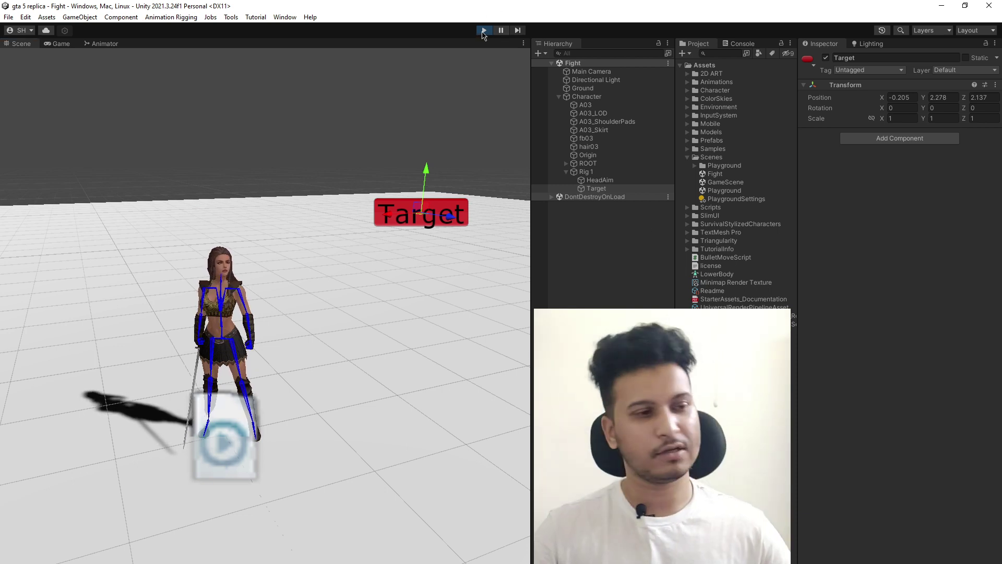
pyautogui.moveTo(423, 215)
pyautogui.mouseDown()
pyautogui.moveTo(170, 166)
pyautogui.moveTo(171, 194)
pyautogui.mouseUp()
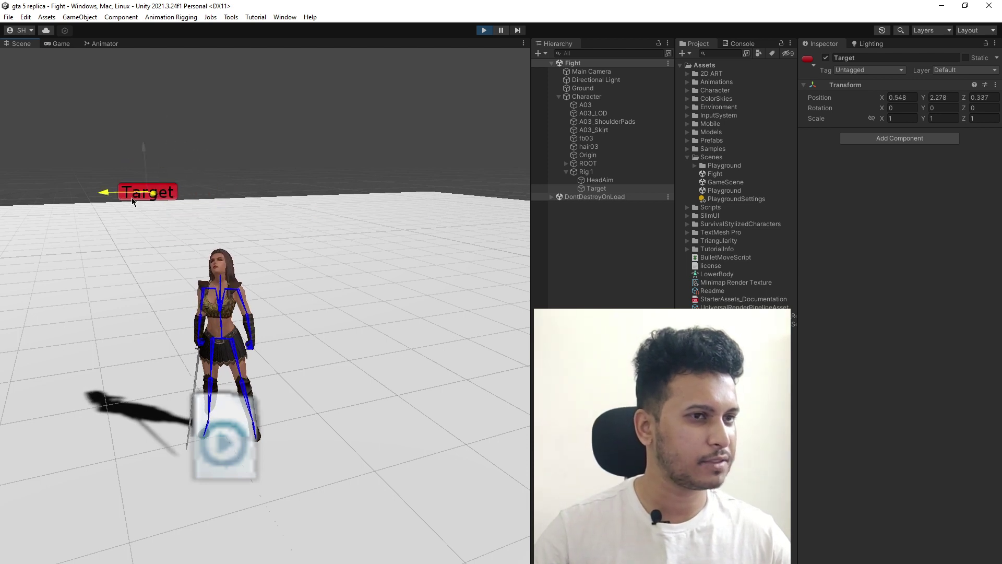
pyautogui.moveTo(172, 194); pyautogui.dragTo(355, 275)
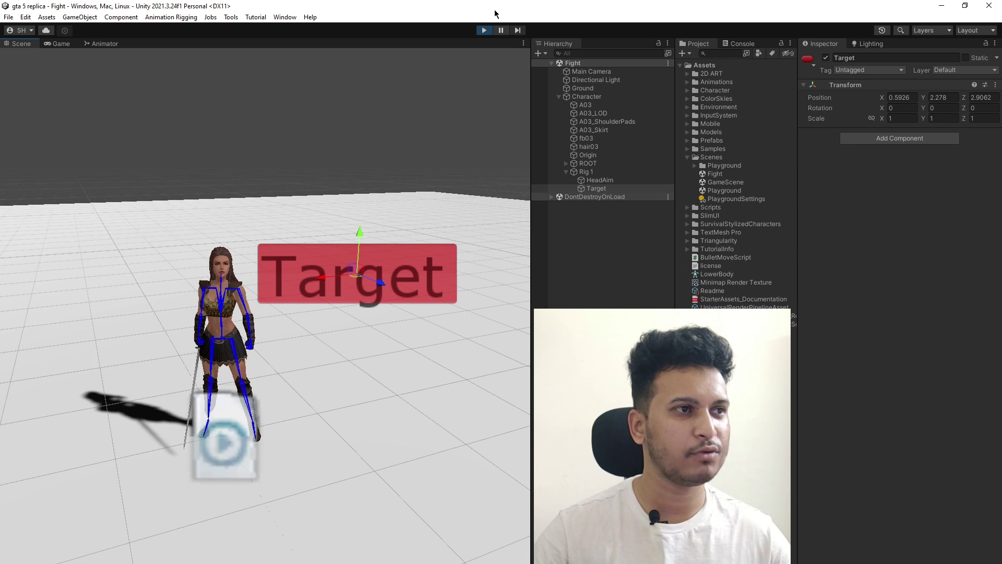
pyautogui.click(484, 30)
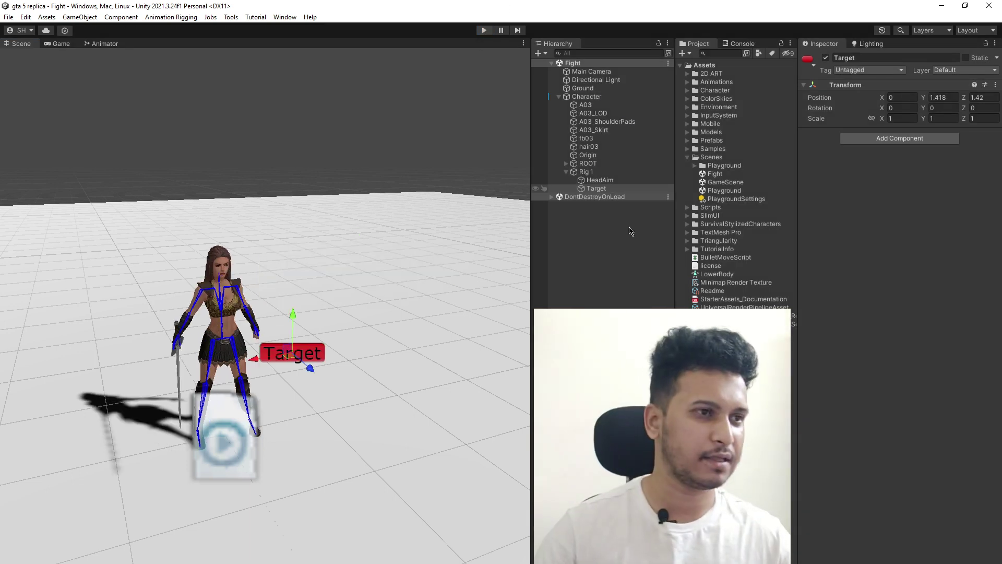
pyautogui.click(584, 172)
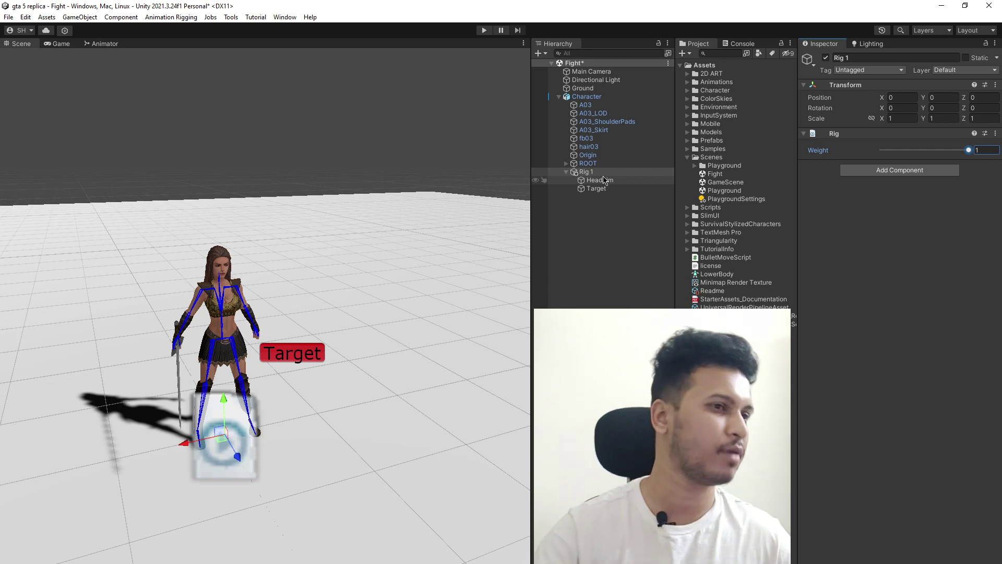
# Step: Lower HeadAim's Target source weight to 0.7 and start the game to test it
pyautogui.click(598, 188)
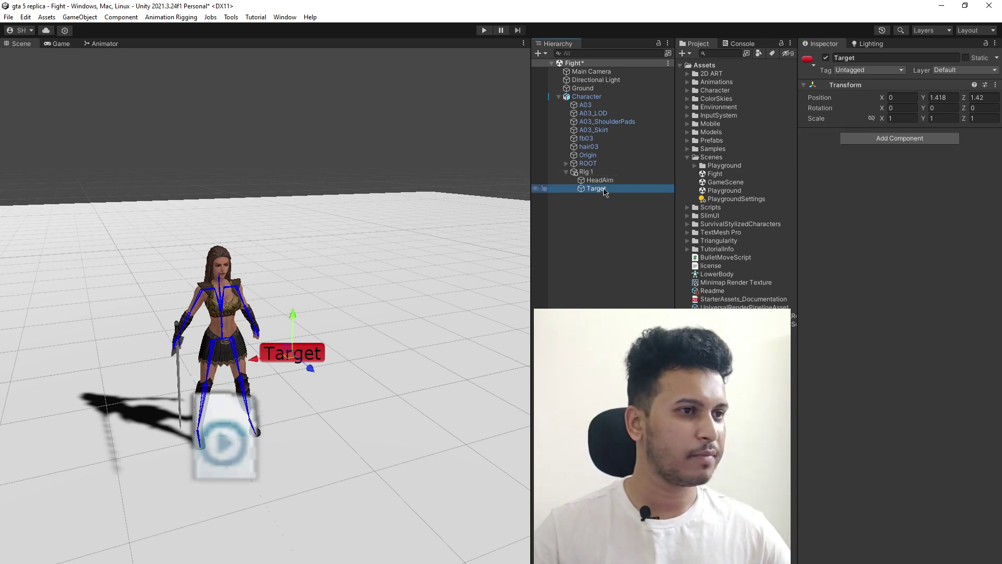
pyautogui.click(606, 182)
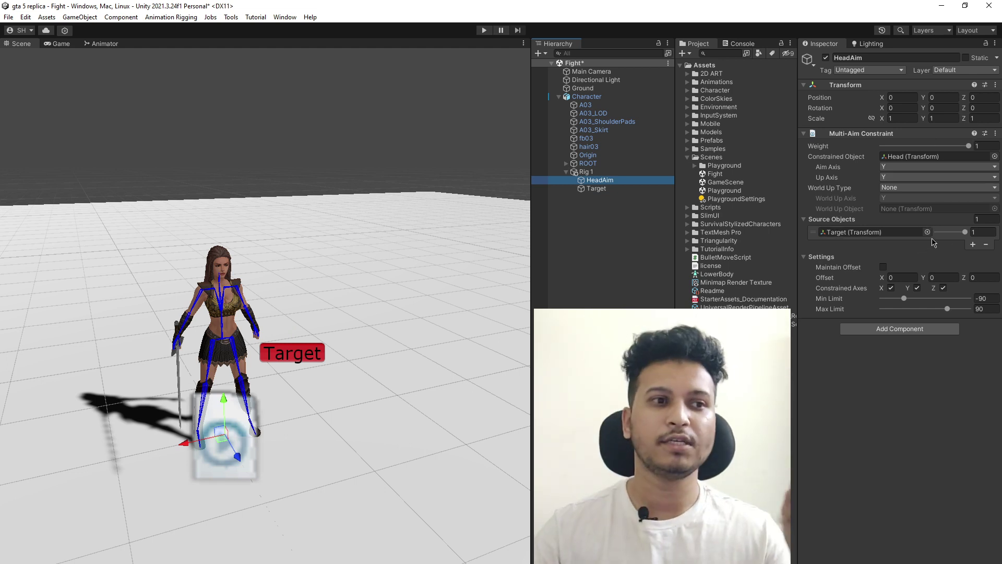
pyautogui.click(980, 233)
pyautogui.write('0.7')
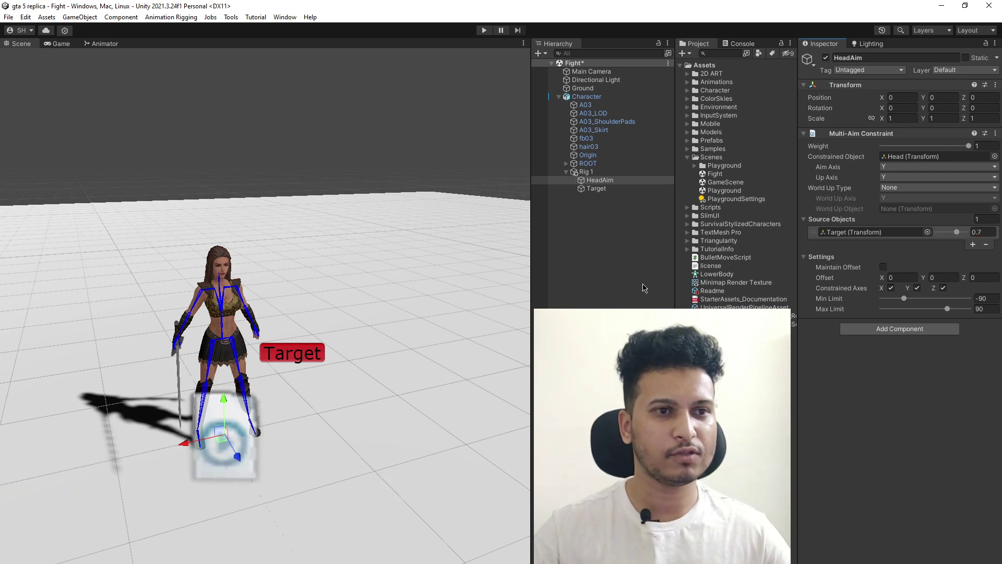
pyautogui.click(485, 31)
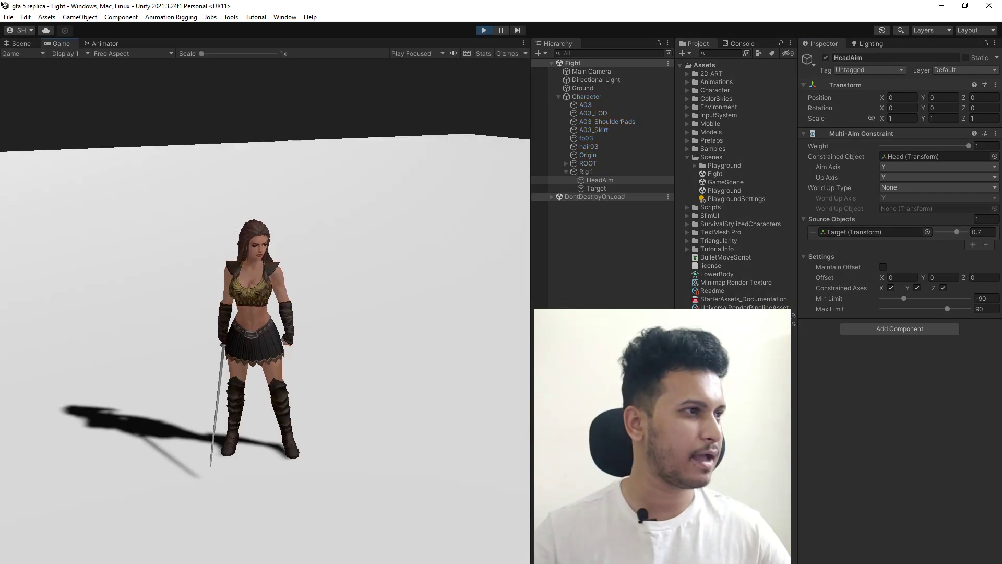
# Step: While playing, drag Target around the character in the Scene view, ending at -2.911, 1.418, -2.481
pyautogui.click(18, 45)
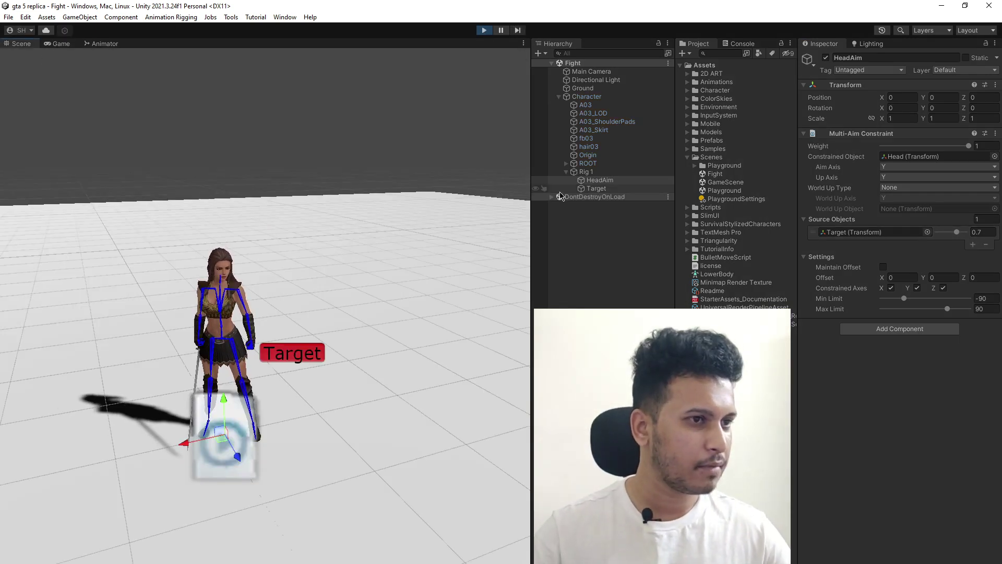
pyautogui.click(591, 188)
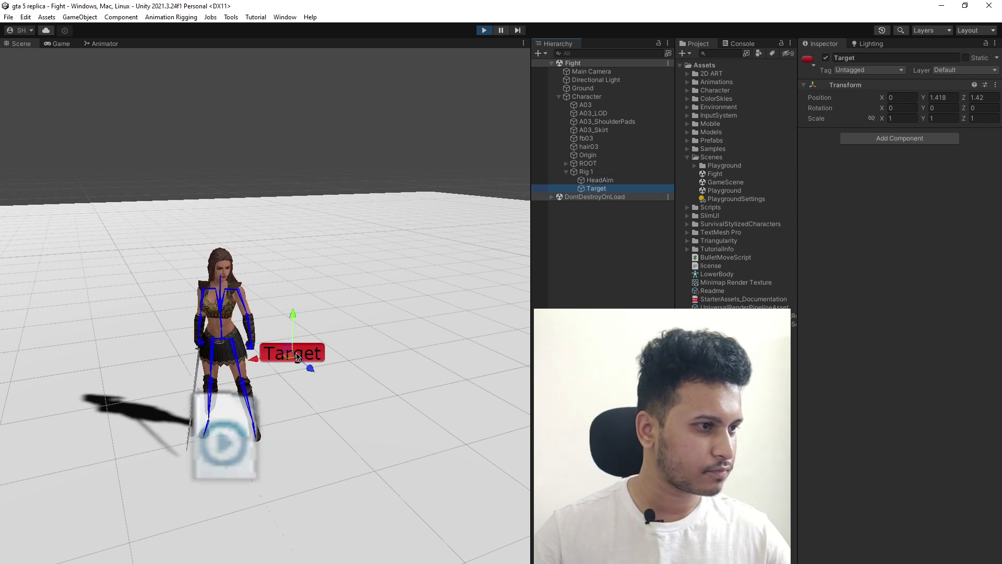
pyautogui.moveTo(297, 357)
pyautogui.mouseDown()
pyautogui.moveTo(364, 284)
pyautogui.moveTo(73, 338)
pyautogui.moveTo(71, 295)
pyautogui.moveTo(88, 264)
pyautogui.mouseUp()
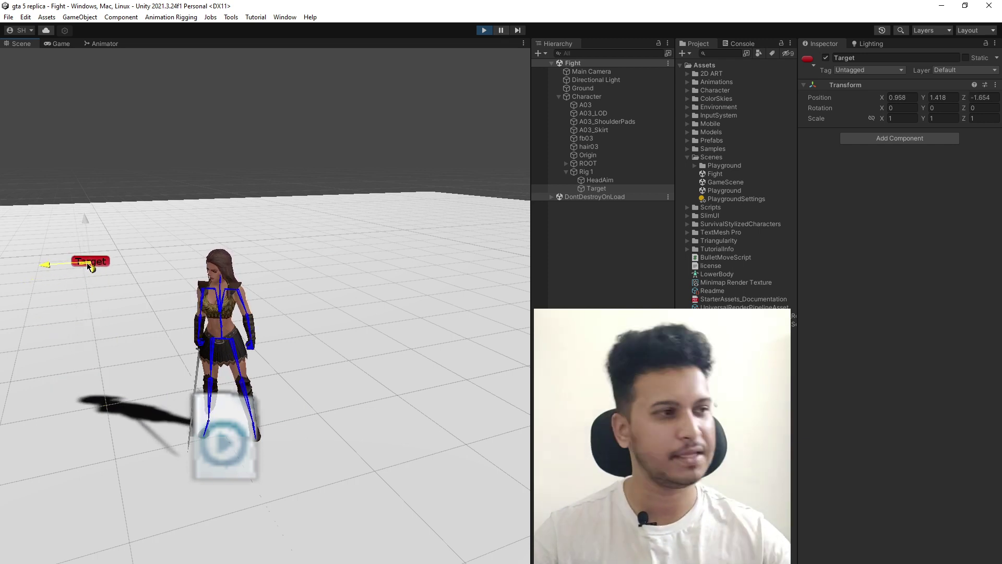
pyautogui.moveTo(88, 265)
pyautogui.mouseDown()
pyautogui.moveTo(315, 438)
pyautogui.moveTo(420, 252)
pyautogui.mouseUp()
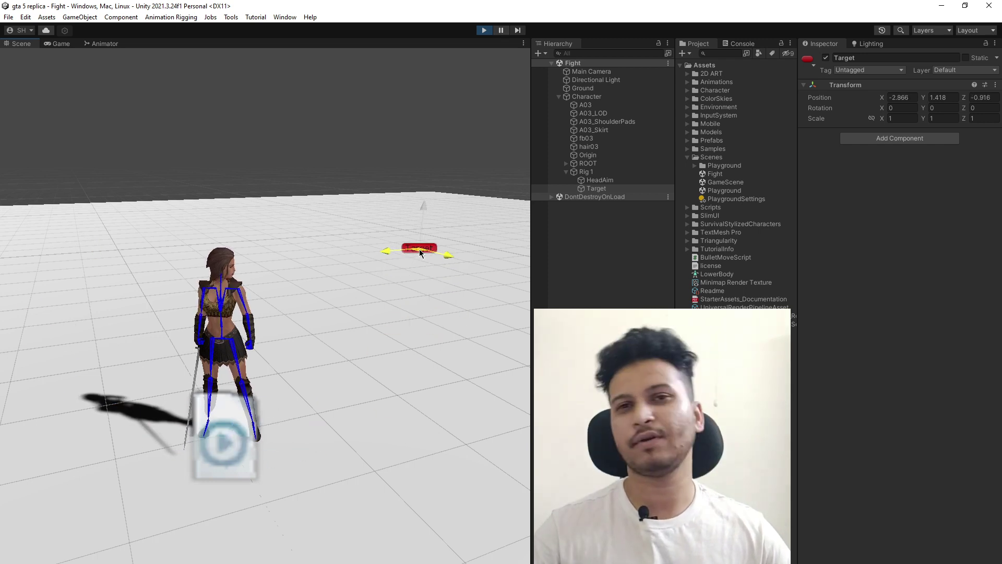
pyautogui.moveTo(420, 252); pyautogui.dragTo(434, 312)
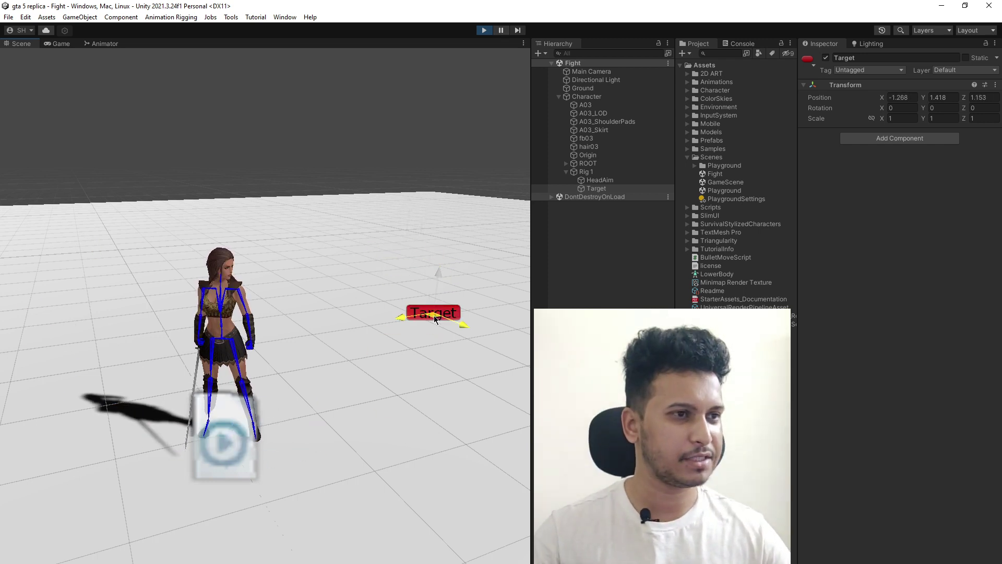
pyautogui.click(609, 179)
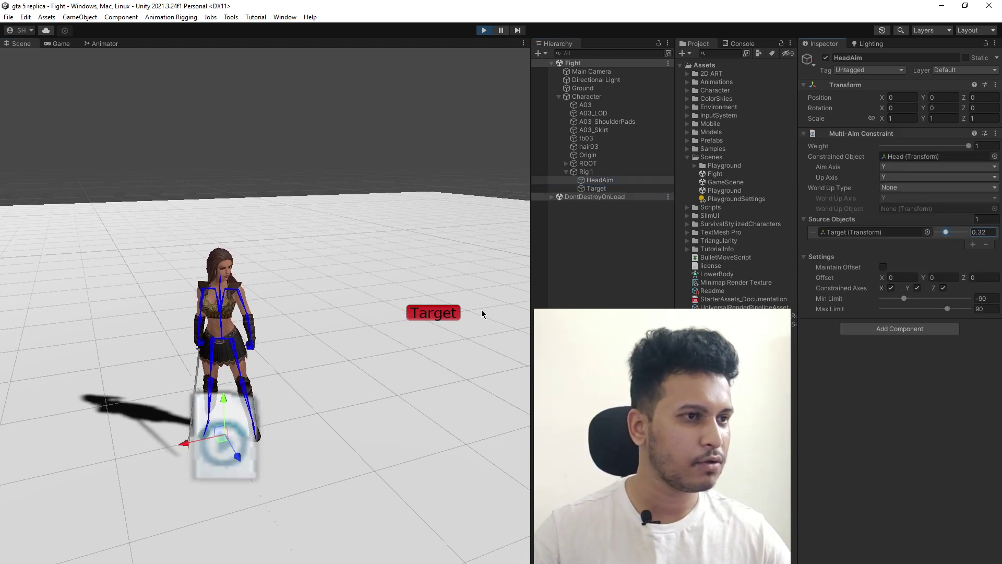
pyautogui.click(592, 189)
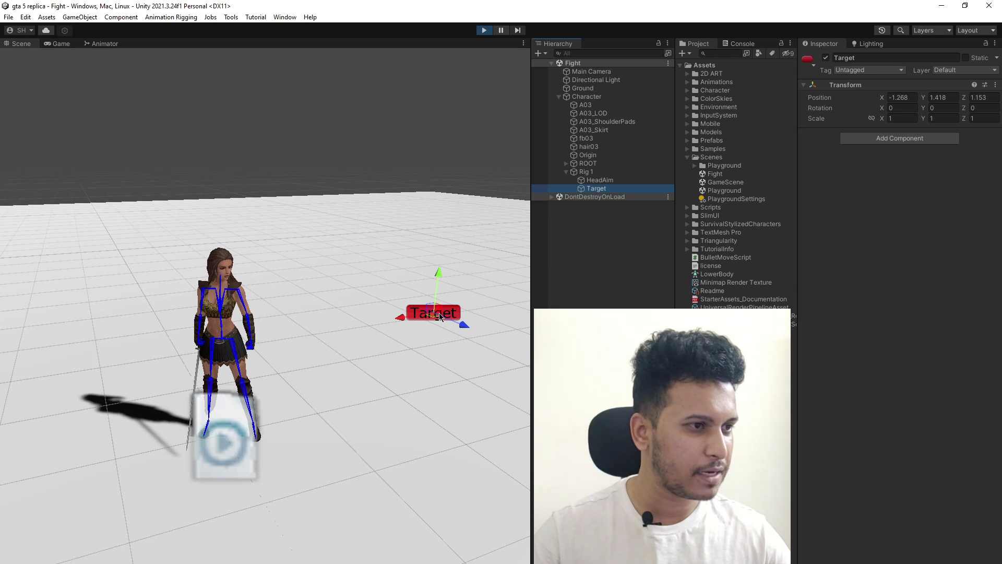
pyautogui.moveTo(427, 316)
pyautogui.mouseDown()
pyautogui.moveTo(417, 292)
pyautogui.moveTo(373, 258)
pyautogui.moveTo(195, 249)
pyautogui.mouseUp()
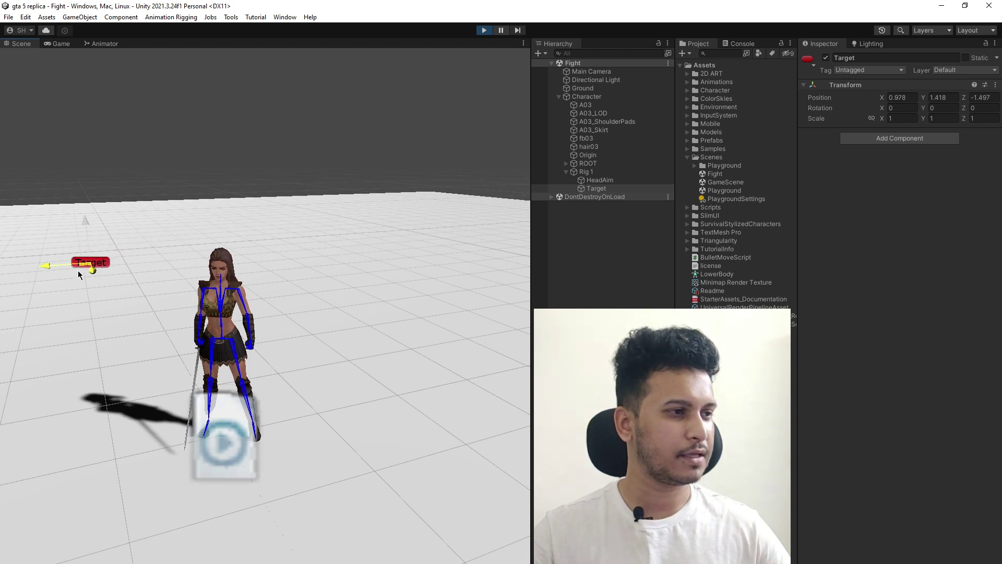
pyautogui.moveTo(75, 310)
pyautogui.mouseDown()
pyautogui.moveTo(368, 387)
pyautogui.moveTo(387, 259)
pyautogui.moveTo(351, 236)
pyautogui.mouseUp()
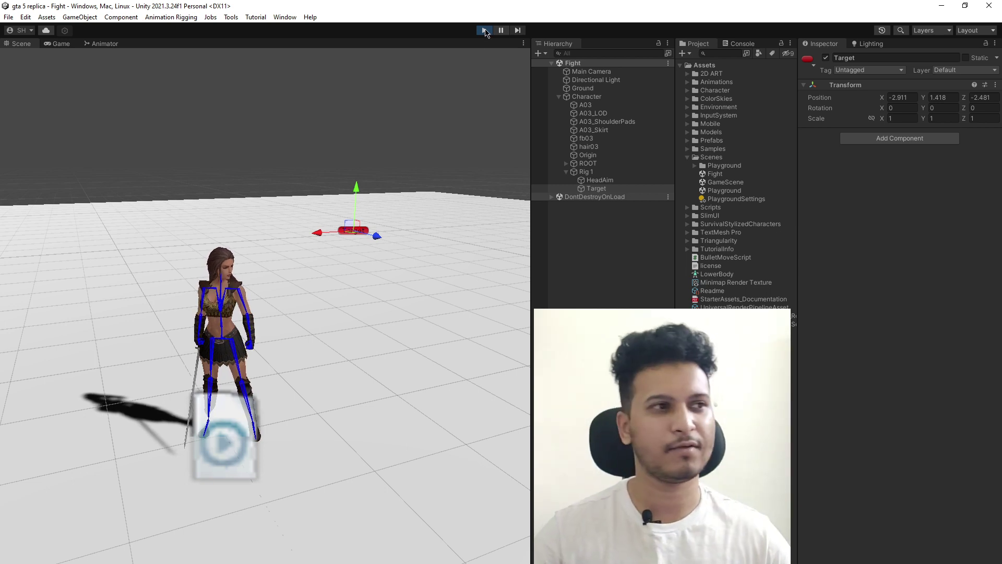
# Step: Stop Play mode and set HeadAim's overall Multi-Aim Constraint Weight to 0.7
pyautogui.click(484, 30)
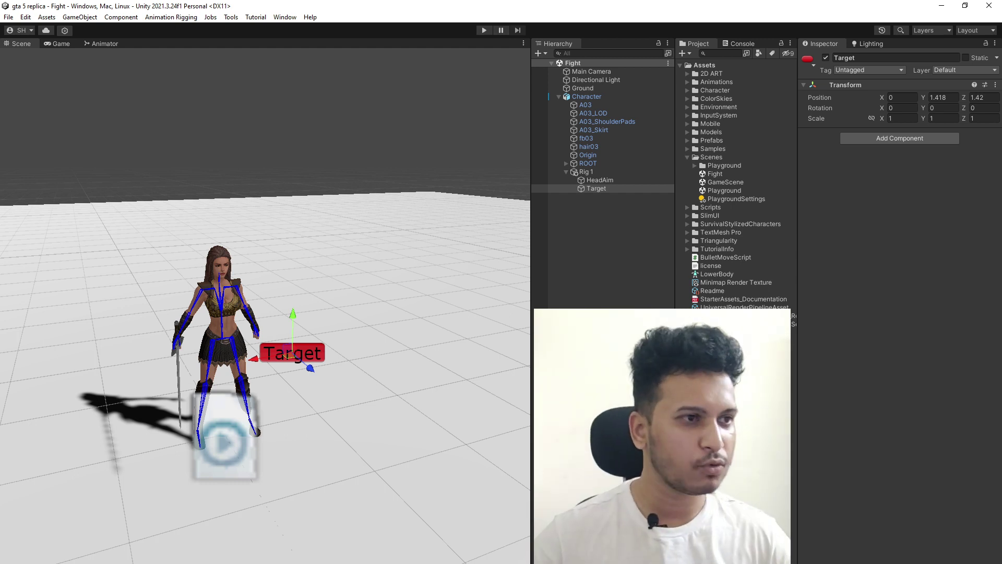
pyautogui.click(605, 180)
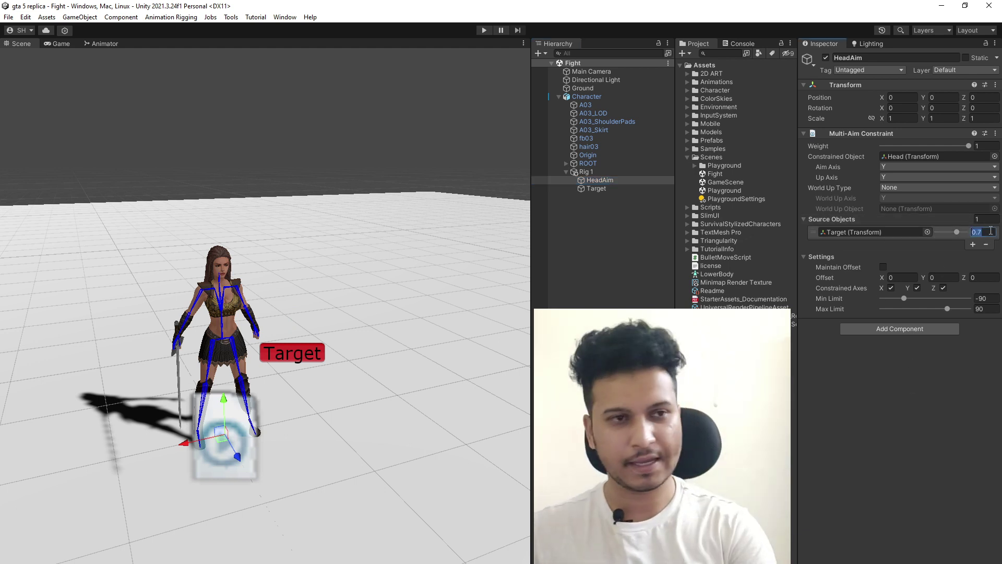
pyautogui.doubleClick(984, 146)
pyautogui.press('Return')
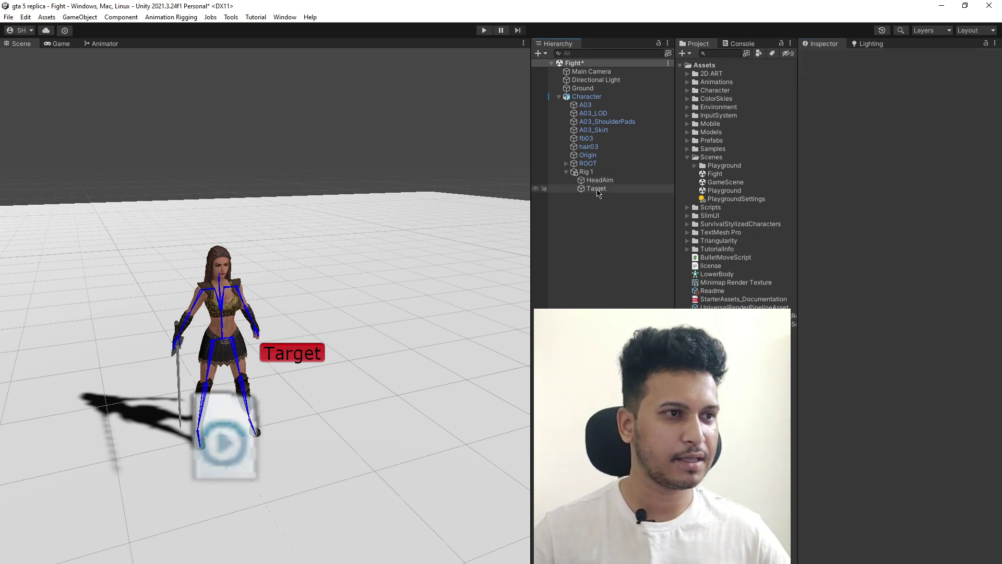
# Step: Duplicate HeadAim under Rig 1, rename the copy ChestAim, and set its constraint weight to 0.4
pyautogui.click(587, 171)
pyautogui.click(599, 179)
pyautogui.hotkey('ctrl', 'd')
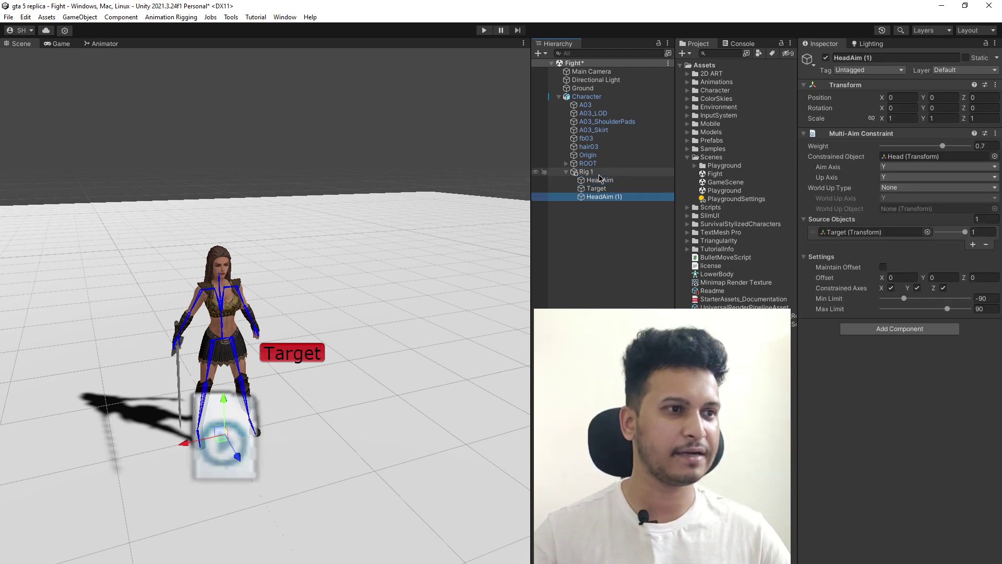
pyautogui.write('ChestA')
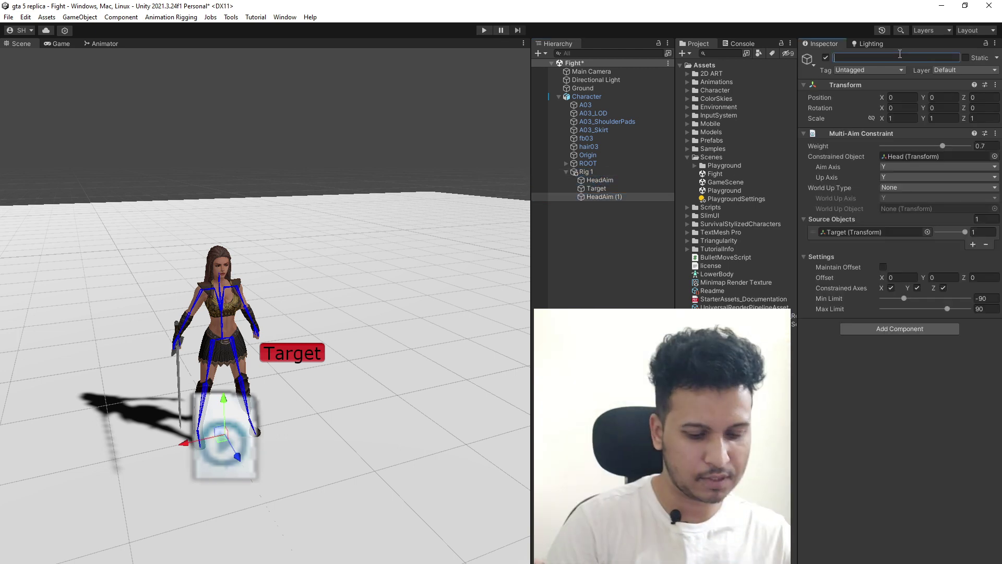
pyautogui.write('im')
pyautogui.press('Return')
pyautogui.click(621, 196)
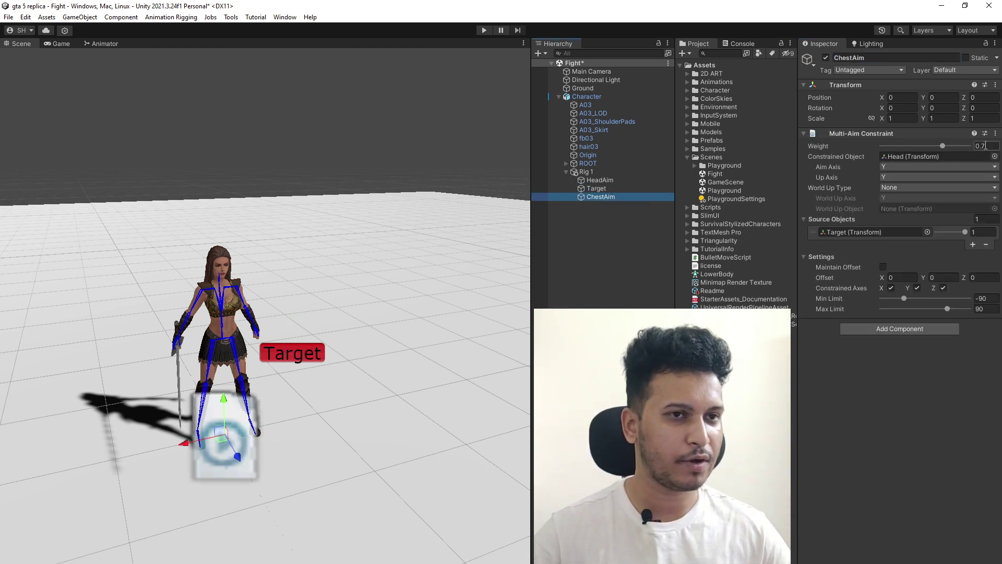
pyautogui.write('0.4')
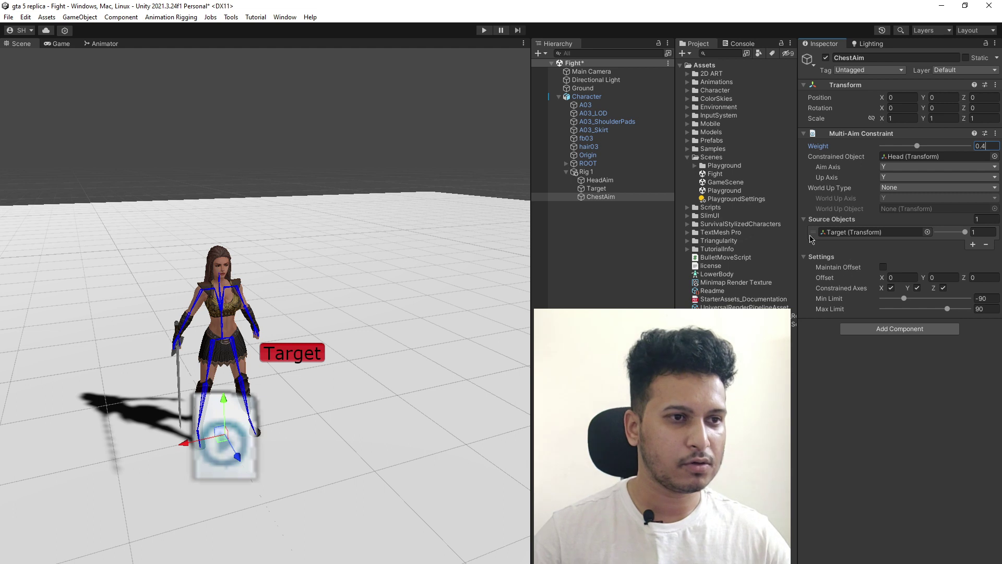
# Step: Collapse the constraint Settings and expand ROOT > Hips > Spine to inspect Spine1, Neck, Head and clavicle bones
pyautogui.click(805, 256)
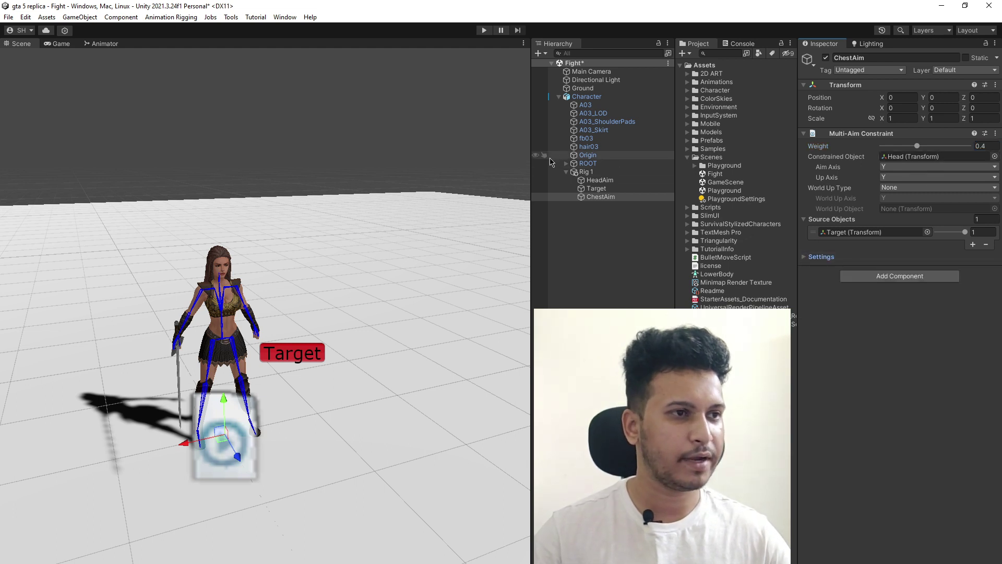
pyautogui.click(565, 165)
pyautogui.click(574, 172)
pyautogui.click(581, 197)
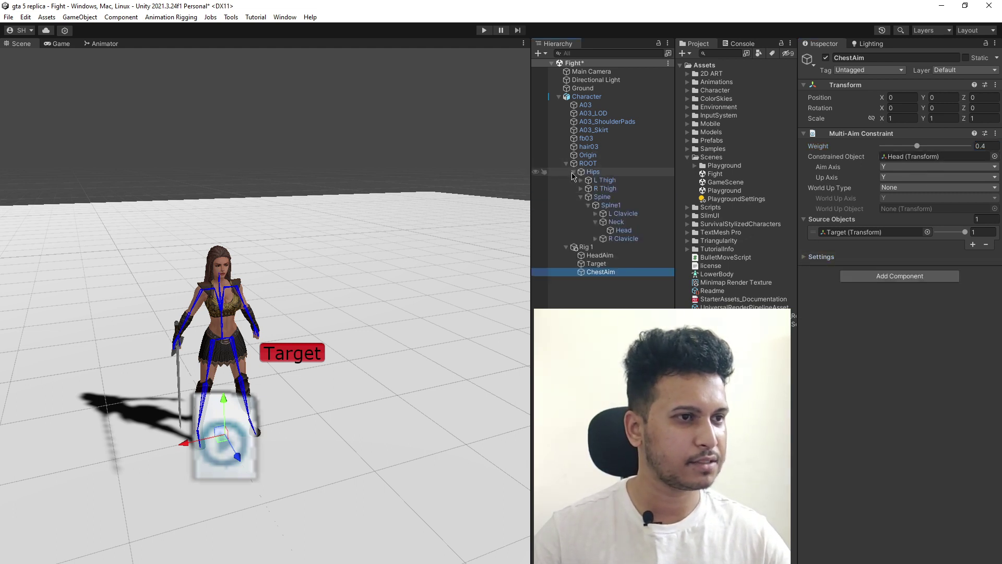
pyautogui.click(582, 198)
pyautogui.click(582, 198)
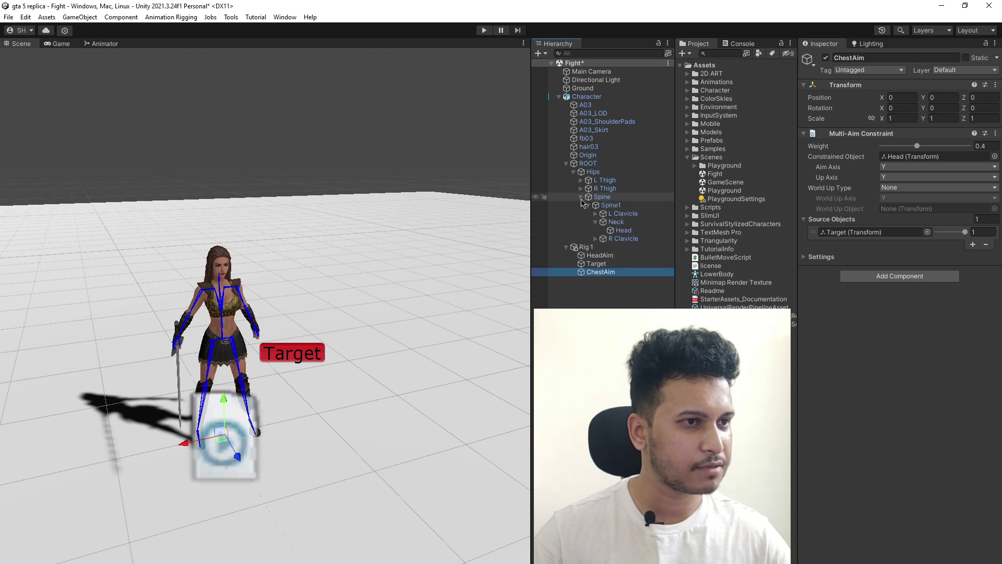
pyautogui.click(582, 199)
pyautogui.click(583, 200)
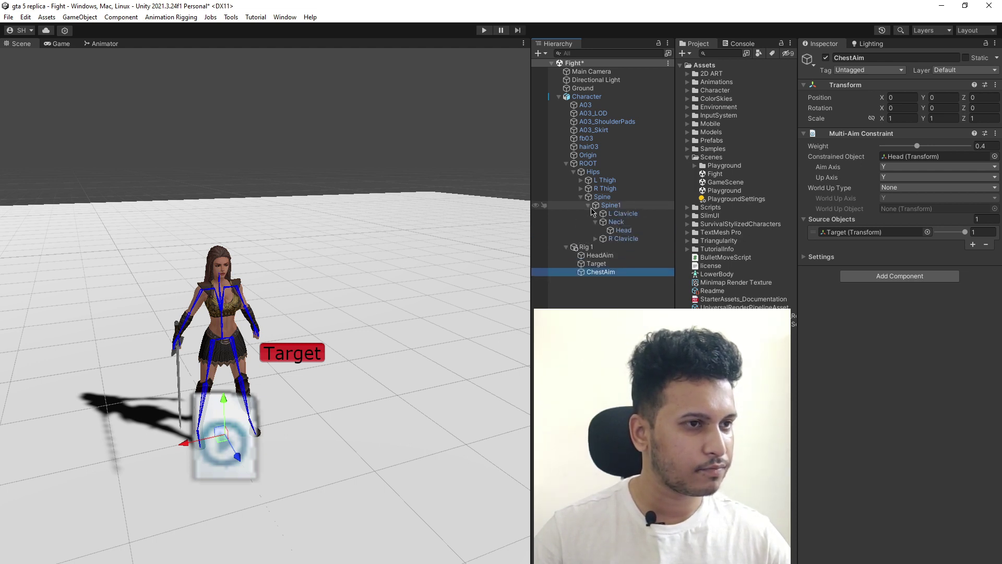
pyautogui.click(593, 209)
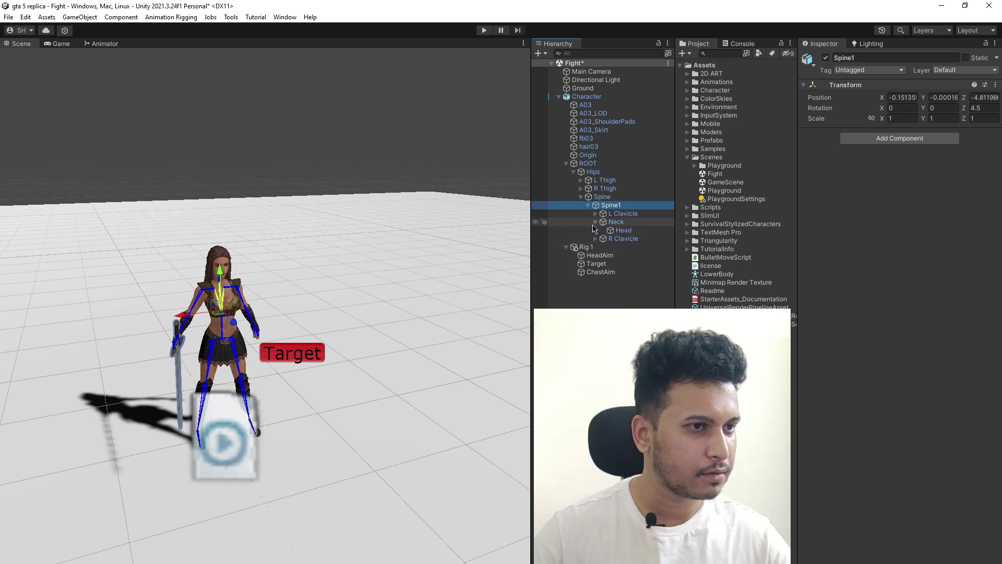
pyautogui.click(628, 231)
pyautogui.click(599, 223)
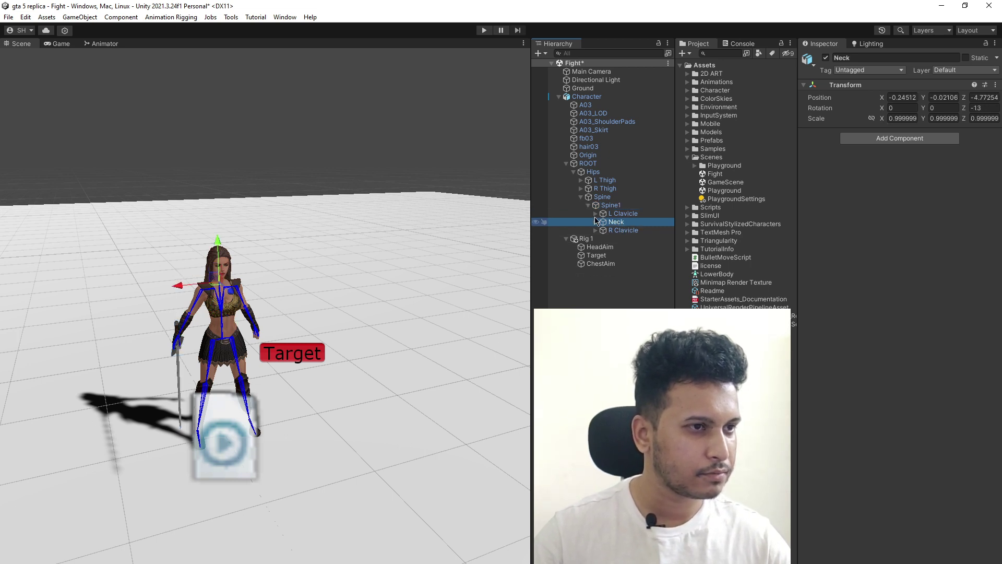
pyautogui.click(595, 214)
pyautogui.click(593, 214)
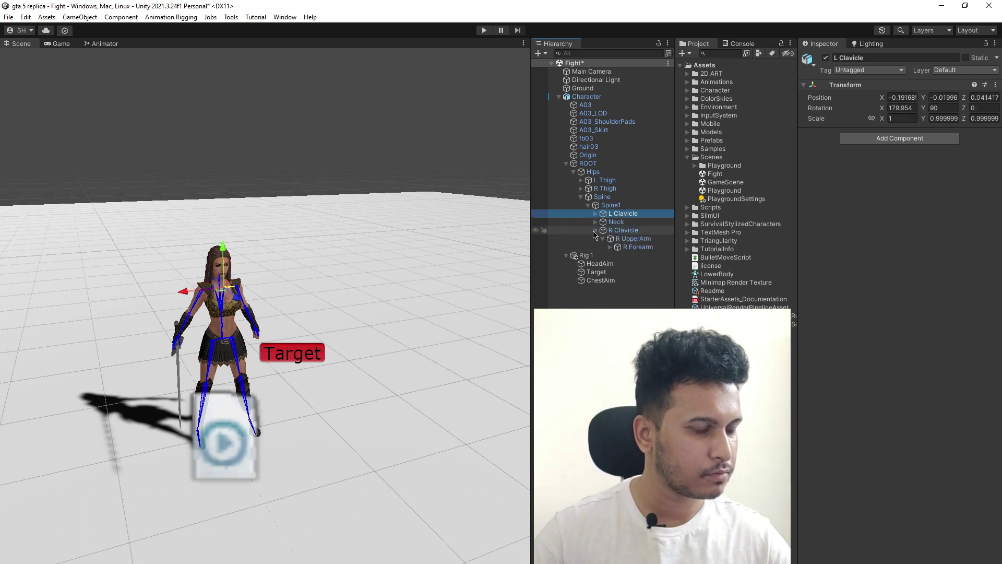
pyautogui.click(581, 198)
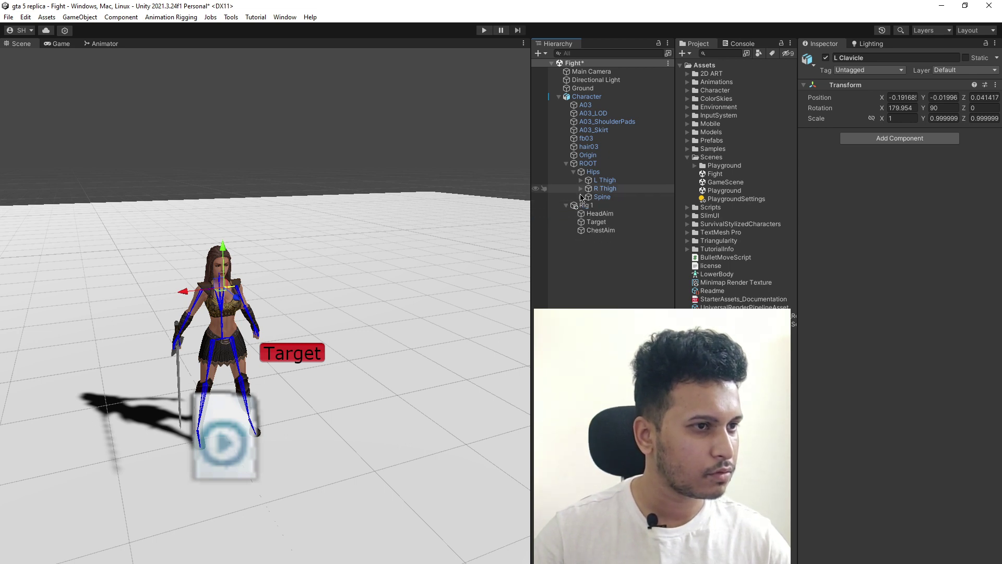
pyautogui.click(581, 197)
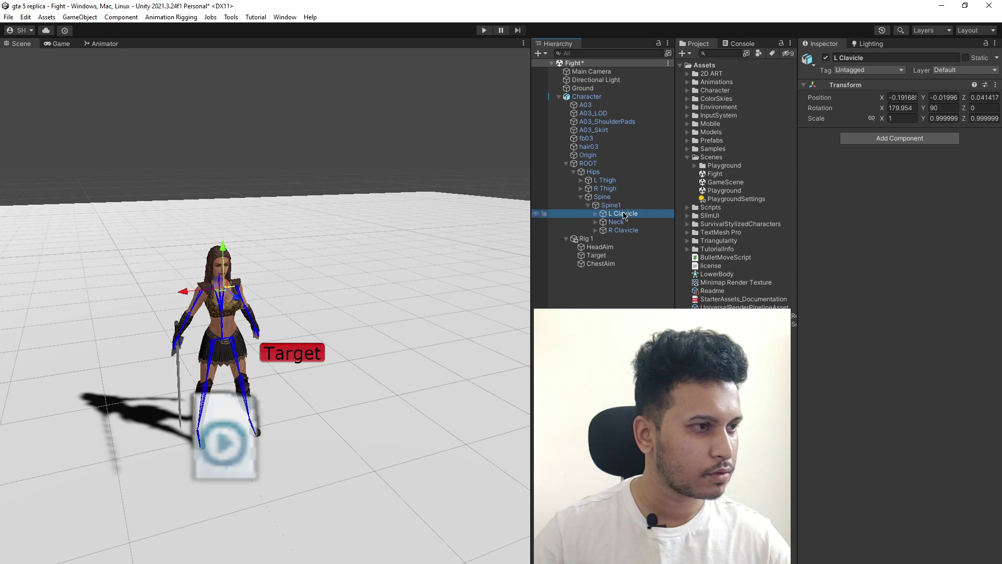
# Step: Locate the Spine1 chest bone on the character in the Scene view, then reselect ChestAim
pyautogui.scroll(3, 135, 286)
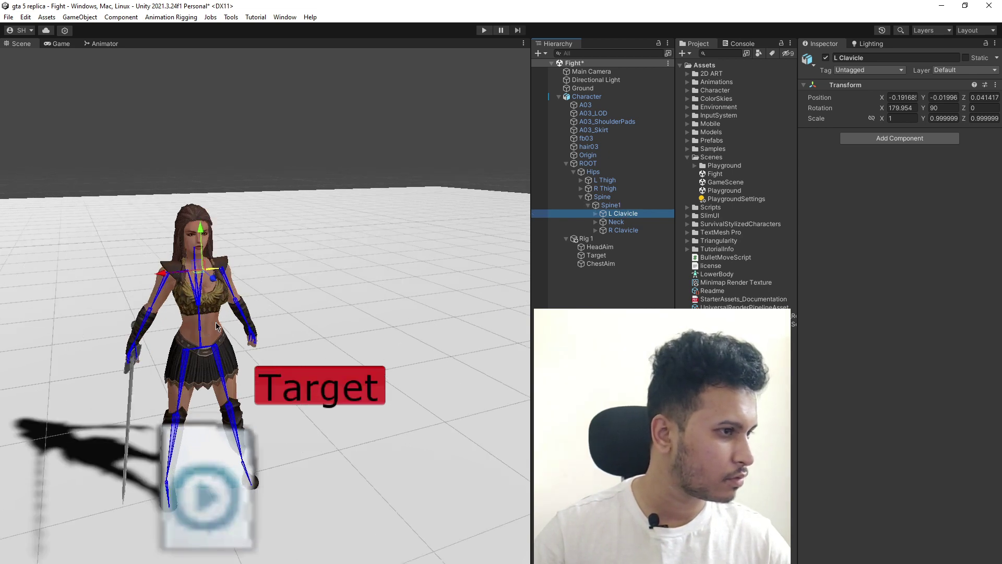
pyautogui.scroll(3, 135, 285)
pyautogui.moveTo(303, 320); pyautogui.dragTo(318, 324, button='middle')
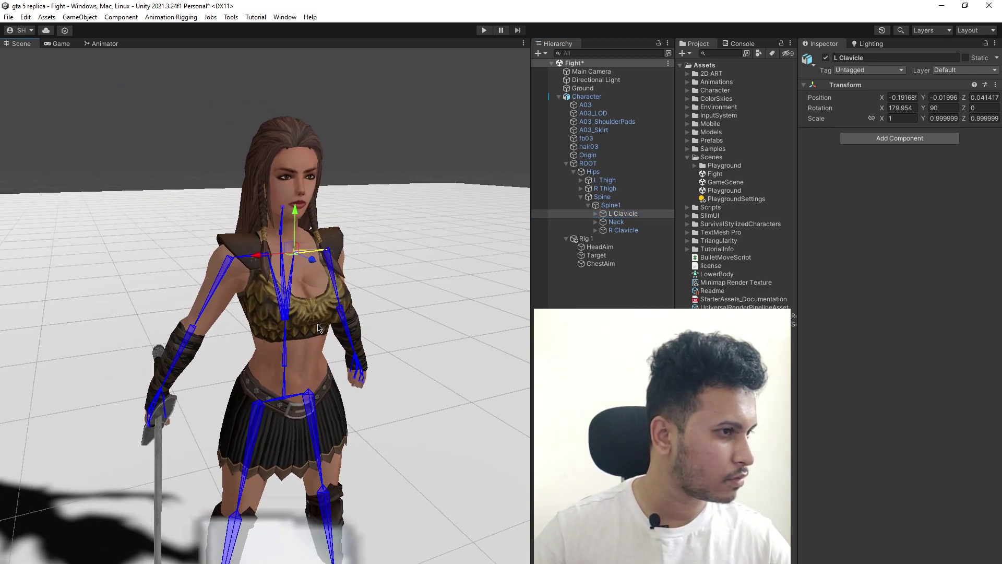
pyautogui.click(282, 242)
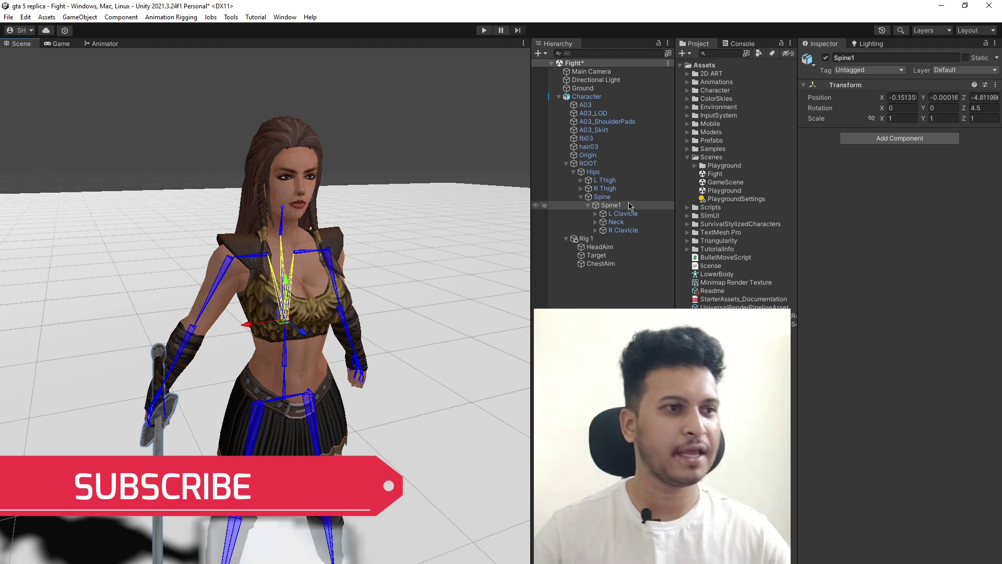
pyautogui.scroll(-5, 320, 317)
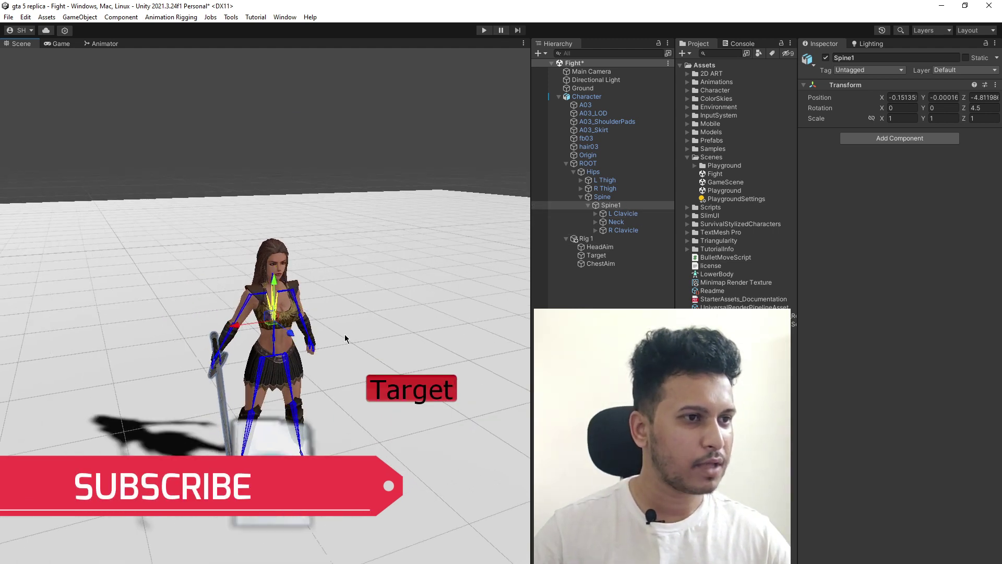
pyautogui.click(601, 264)
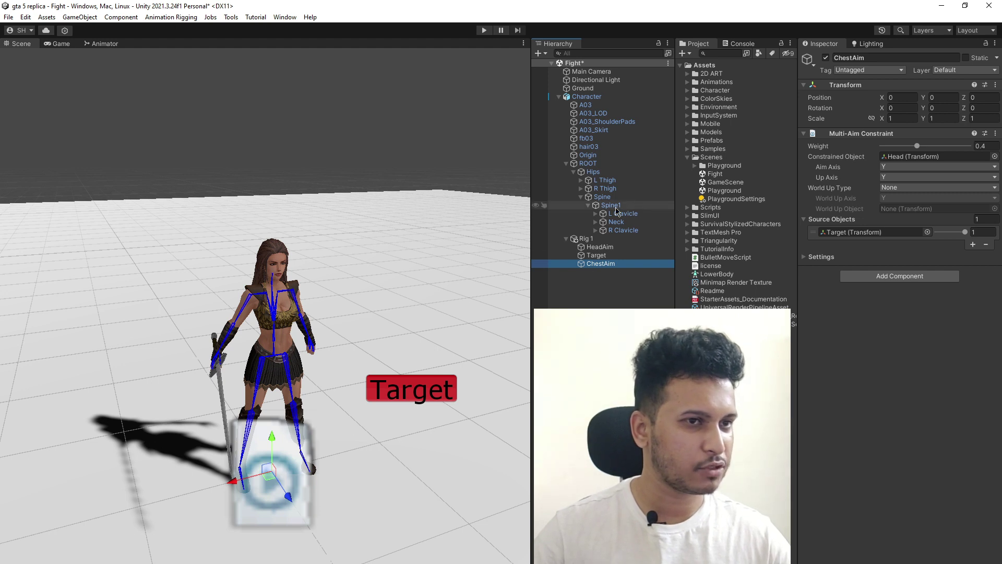
# Step: Assign Spine1 as ChestAim's constrained object, fold ROOT away, and enter Play mode
pyautogui.moveTo(617, 211); pyautogui.dragTo(932, 158)
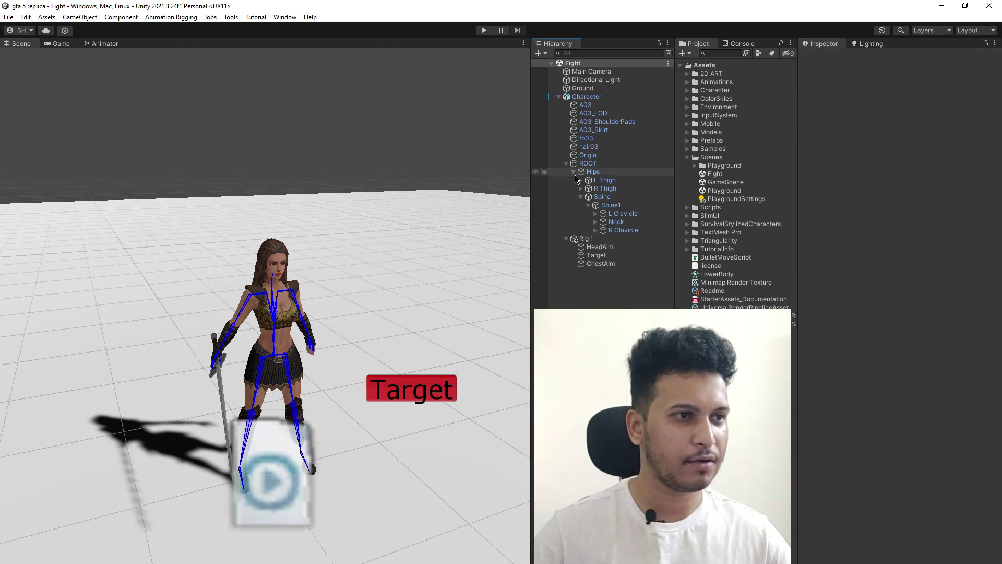
pyautogui.click(565, 164)
pyautogui.click(484, 30)
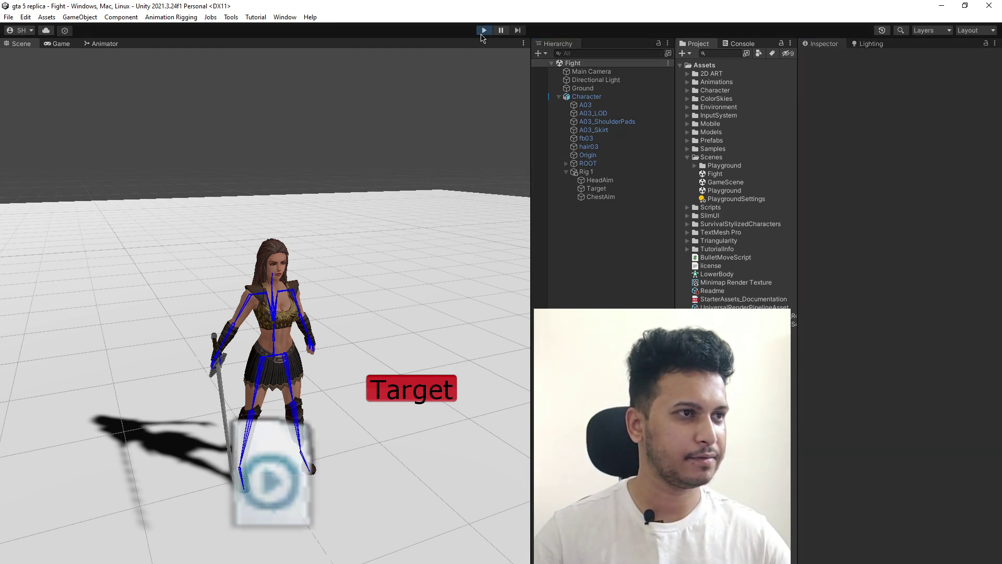
# Step: While playing, move Target across the character to her left at 0.851, 1.692, 0.631
pyautogui.click(609, 196)
pyautogui.click(610, 190)
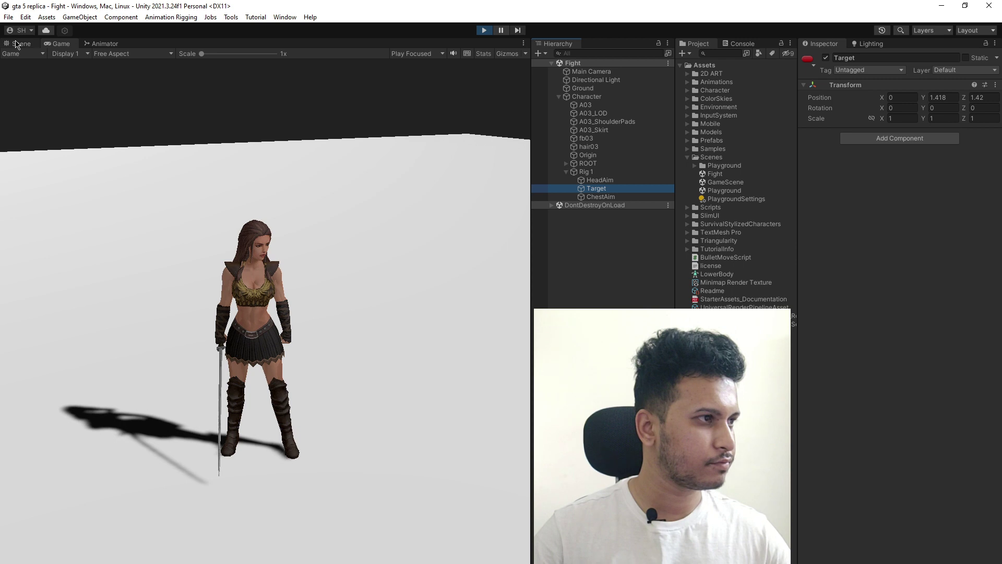
pyautogui.click(19, 43)
pyautogui.moveTo(420, 401)
pyautogui.mouseDown()
pyautogui.moveTo(425, 414)
pyautogui.moveTo(407, 187)
pyautogui.moveTo(295, 427)
pyautogui.moveTo(138, 485)
pyautogui.moveTo(440, 367)
pyautogui.moveTo(377, 473)
pyautogui.moveTo(424, 440)
pyautogui.mouseUp()
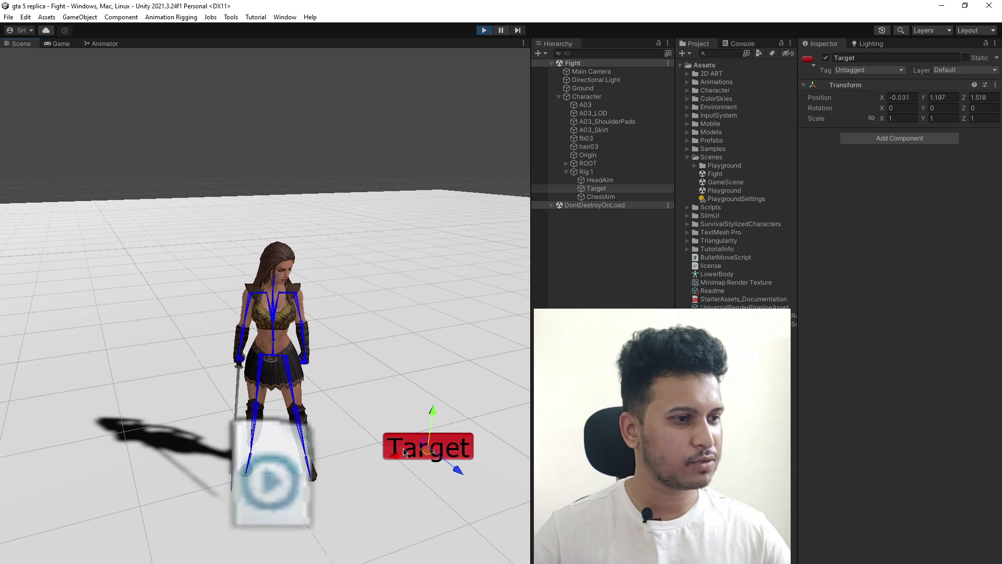
pyautogui.moveTo(427, 456)
pyautogui.mouseDown()
pyautogui.moveTo(135, 461)
pyautogui.moveTo(125, 279)
pyautogui.moveTo(428, 306)
pyautogui.moveTo(248, 247)
pyautogui.moveTo(42, 272)
pyautogui.moveTo(486, 238)
pyautogui.mouseUp()
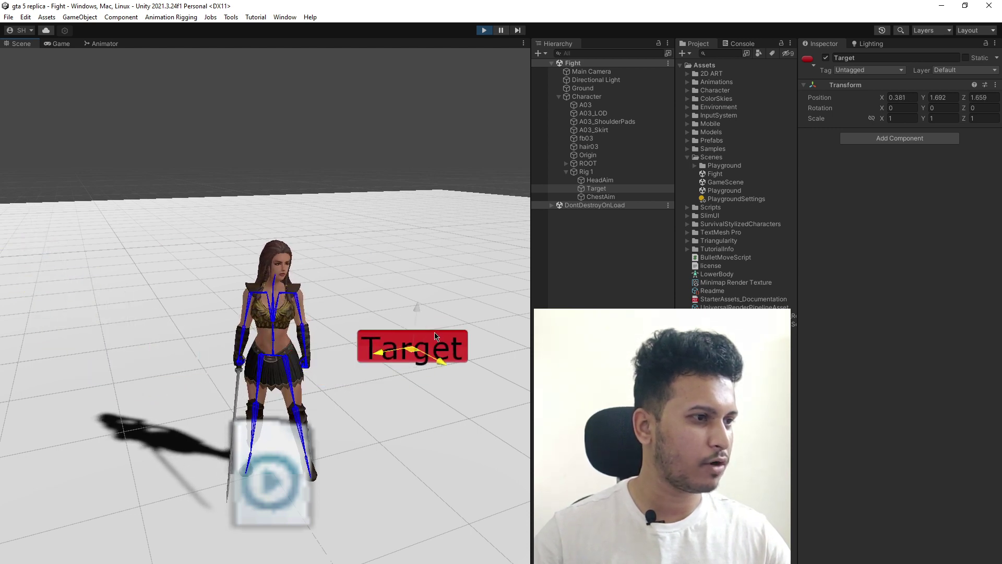
pyautogui.moveTo(486, 239)
pyautogui.mouseDown()
pyautogui.moveTo(150, 312)
pyautogui.moveTo(263, 221)
pyautogui.moveTo(296, 233)
pyautogui.moveTo(210, 231)
pyautogui.moveTo(152, 302)
pyautogui.mouseUp()
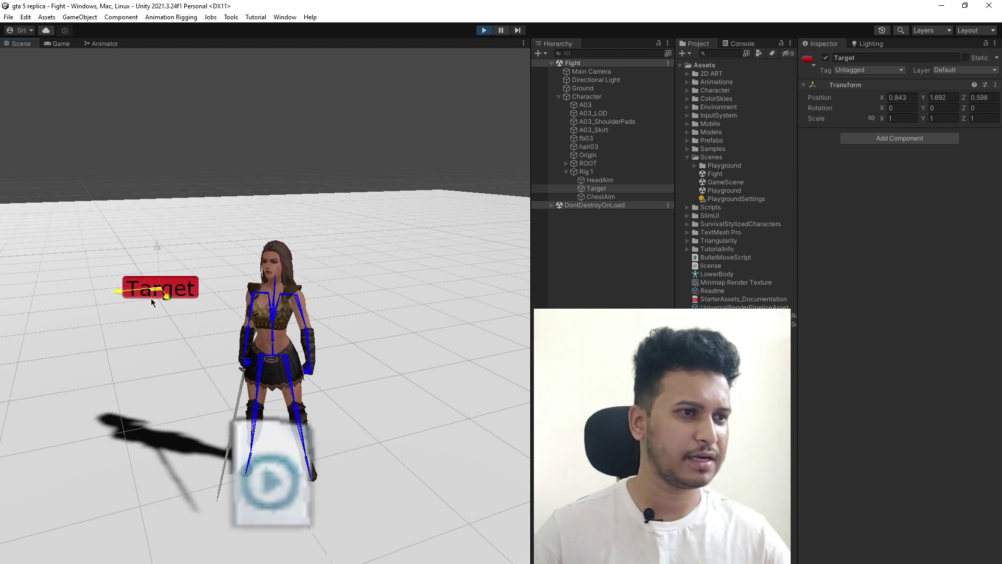
# Step: Lower ChestAim's constraint weight to 0.3 and move Target to the character's right at -0.631, 1.692, 0.963
pyautogui.click(597, 197)
pyautogui.click(982, 145)
pyautogui.write('0.4')
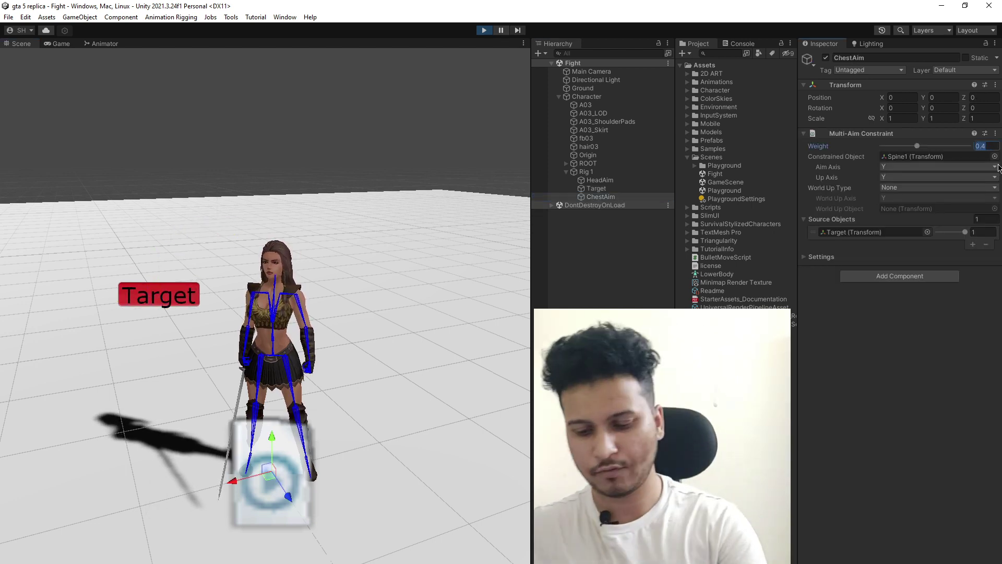
pyautogui.write('3')
pyautogui.click(600, 198)
pyautogui.click(592, 189)
pyautogui.moveTo(155, 302)
pyautogui.mouseDown()
pyautogui.moveTo(285, 253)
pyautogui.moveTo(432, 259)
pyautogui.moveTo(68, 252)
pyautogui.moveTo(463, 282)
pyautogui.mouseUp()
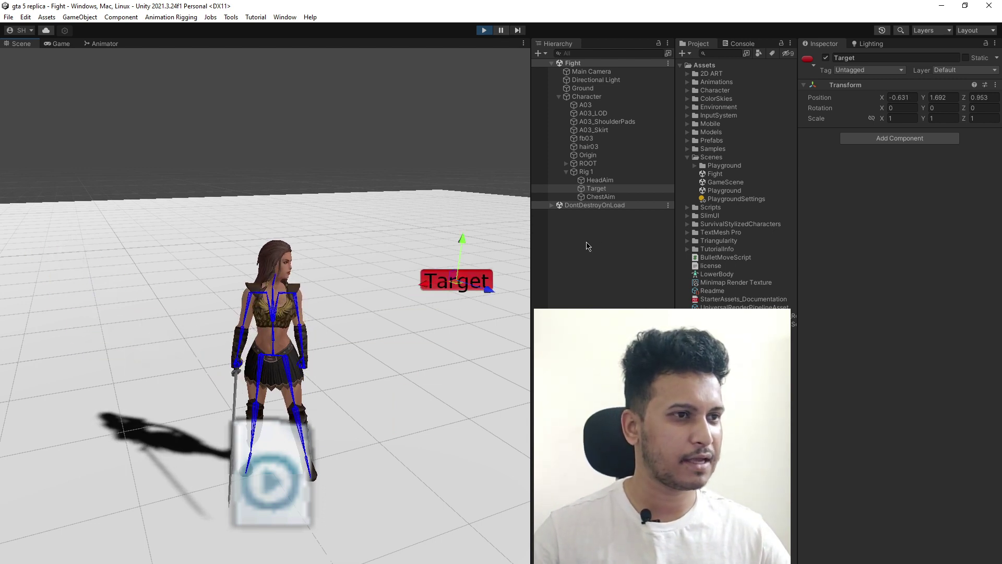
# Step: Disable the Character's Bone Renderer overlay and drag Target far left to 1.225, 1.692, -1.128
pyautogui.click(600, 96)
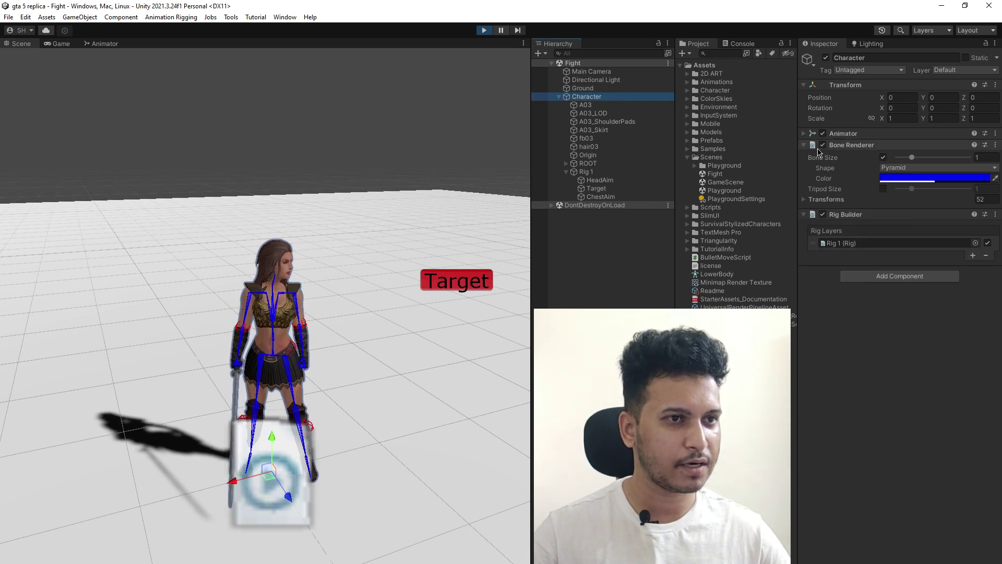
pyautogui.click(845, 145)
pyautogui.click(823, 145)
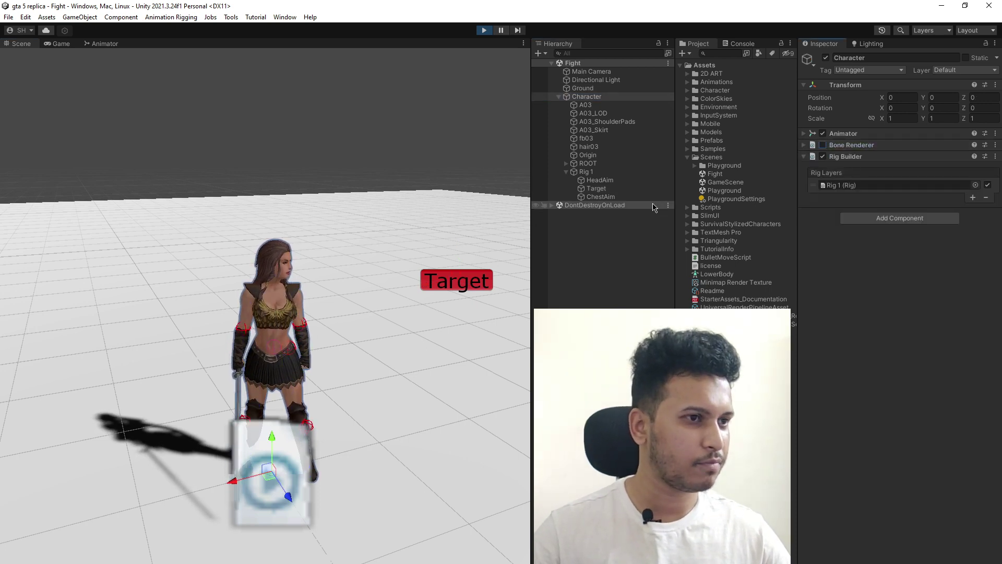
pyautogui.click(596, 188)
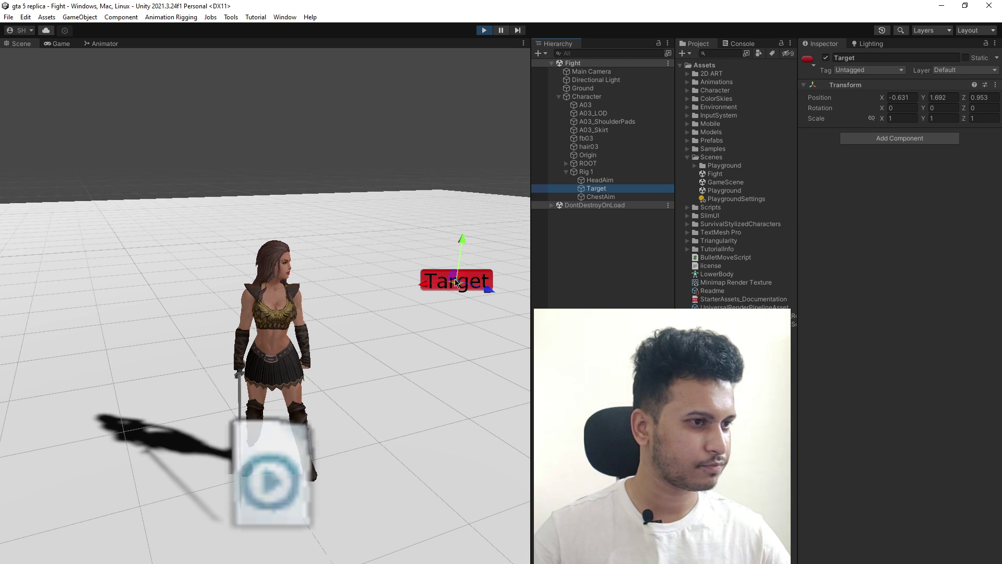
pyautogui.moveTo(455, 283)
pyautogui.mouseDown()
pyautogui.moveTo(400, 315)
pyautogui.moveTo(31, 270)
pyautogui.moveTo(338, 419)
pyautogui.moveTo(59, 243)
pyautogui.mouseUp()
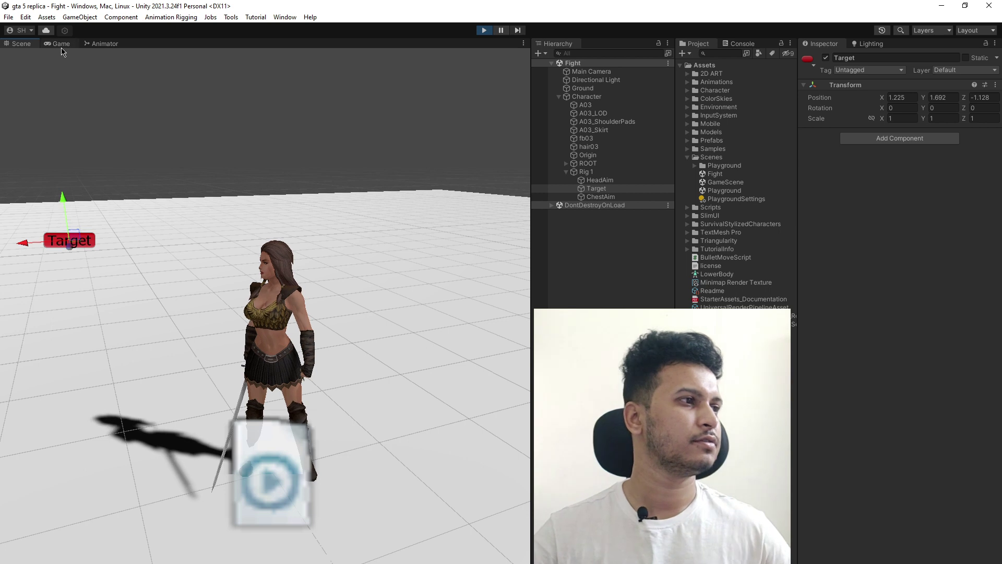
# Step: Switch to the Game view to see the head and chest turned toward Target
pyautogui.click(61, 46)
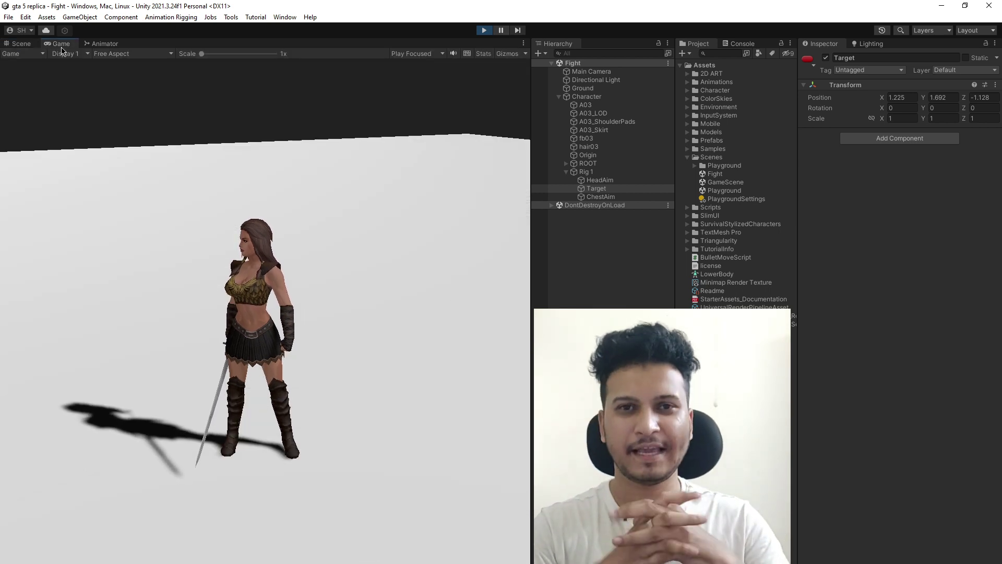